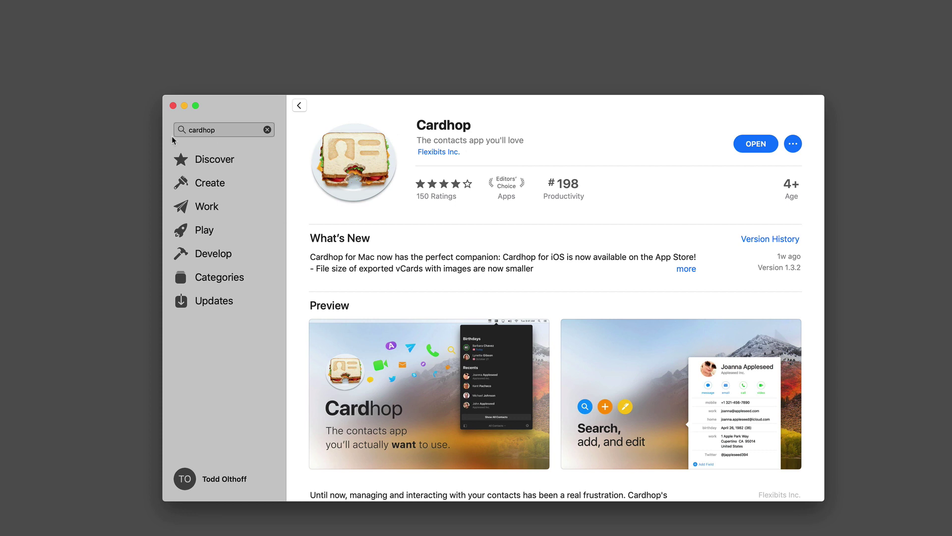
Close the App Store window showing the Cardhop store page
click(172, 106)
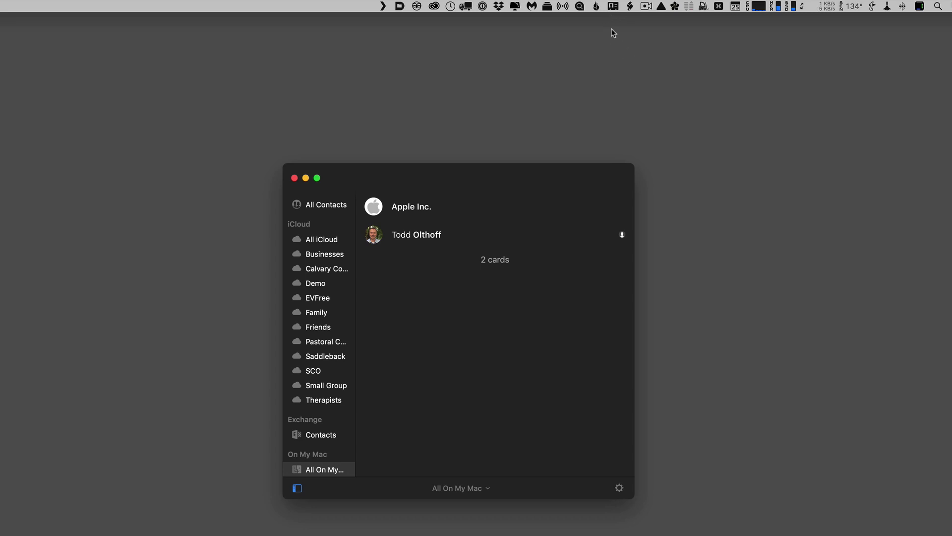
Hide the contact groups sidebar so only the two cards from All On My Mac show
mouse_move(499, 200)
mouse_move(306, 226)
mouse_move(308, 427)
mouse_move(311, 458)
click(297, 488)
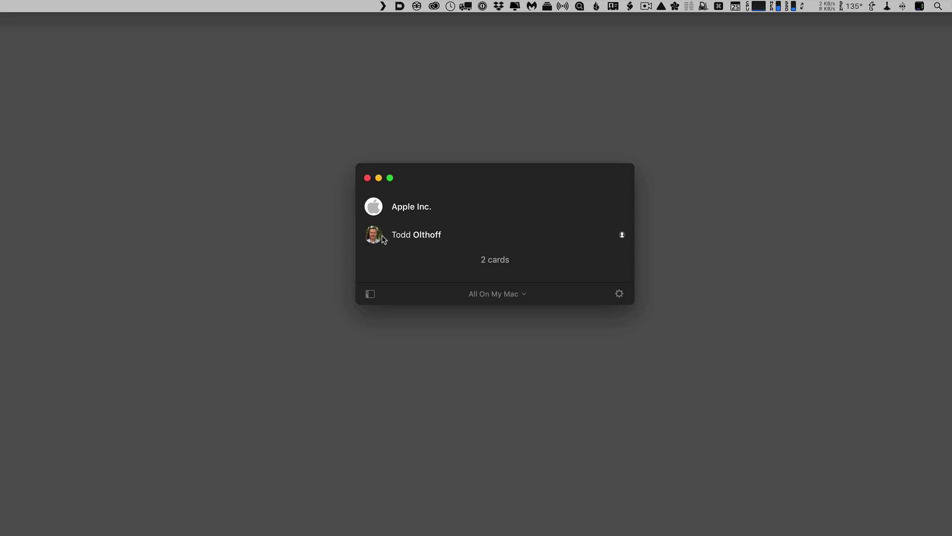
Open the Apple Inc. card, then view its Demo group and picture menus without changes
mouse_move(417, 213)
click(444, 213)
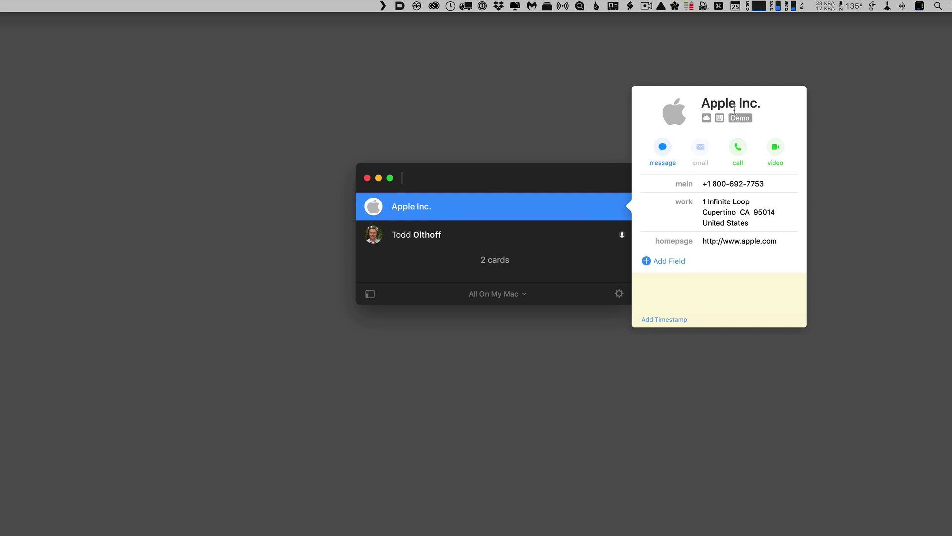
mouse_move(707, 123)
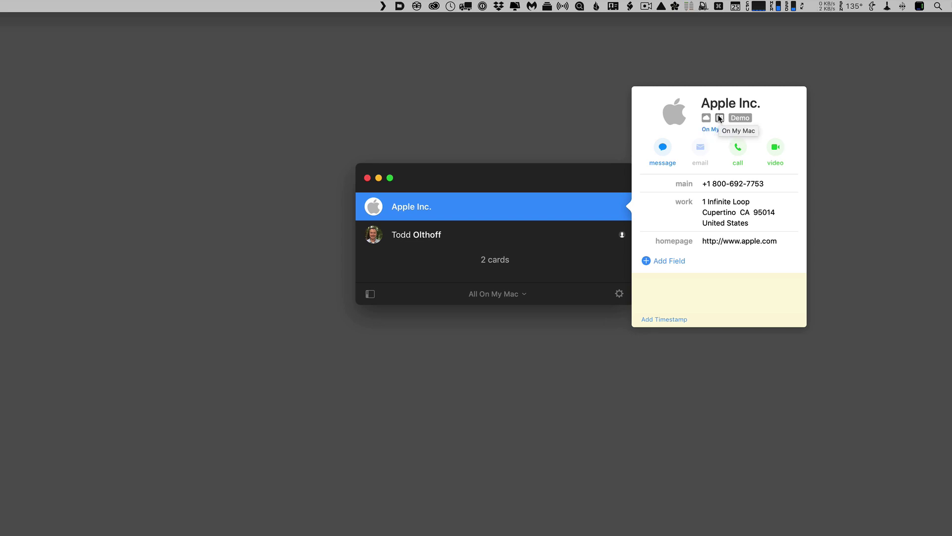
click(752, 118)
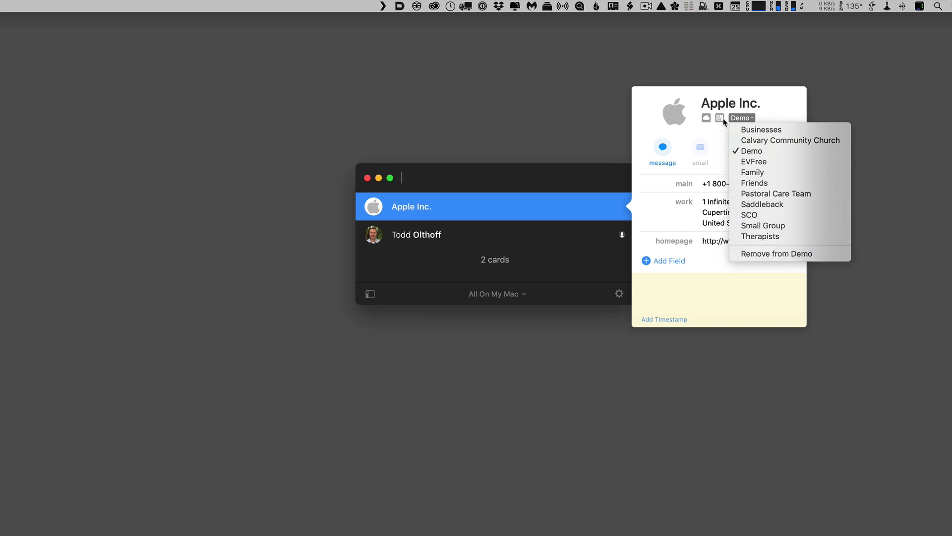
click(659, 134)
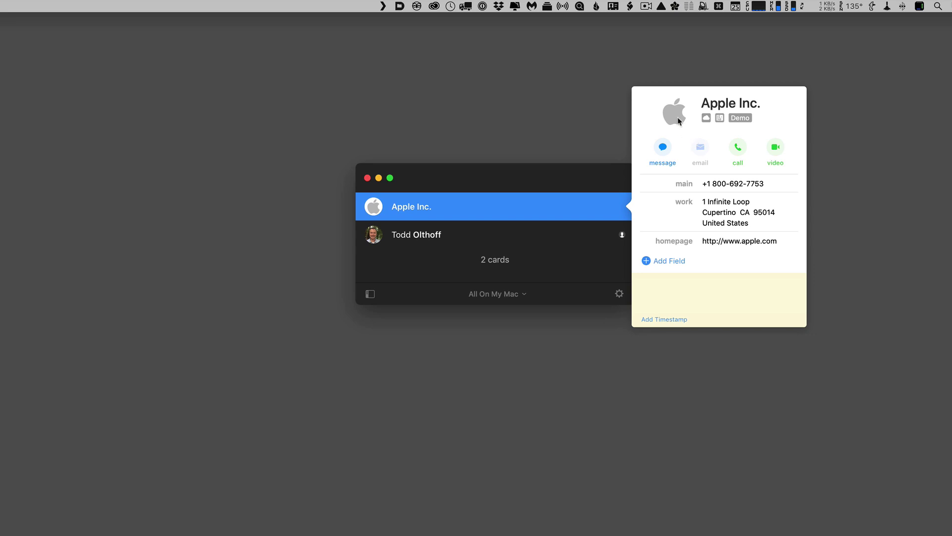
click(680, 115)
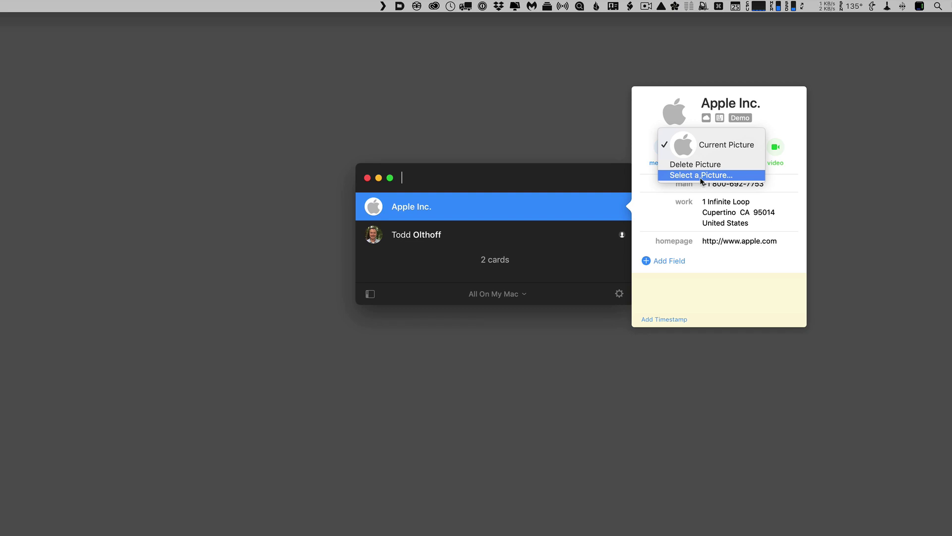
click(639, 138)
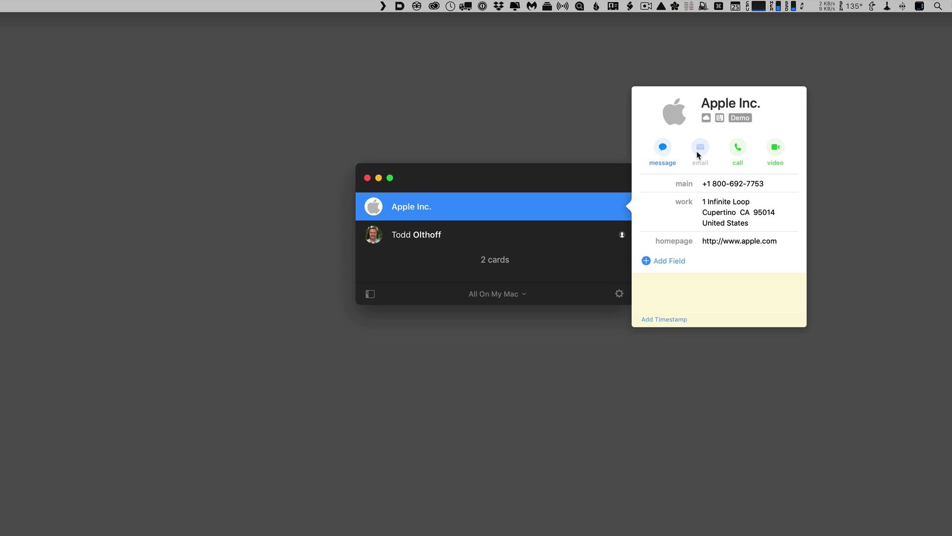
Show Apple Inc.'s main phone number in Large Type, then dismiss it
right_click(697, 186)
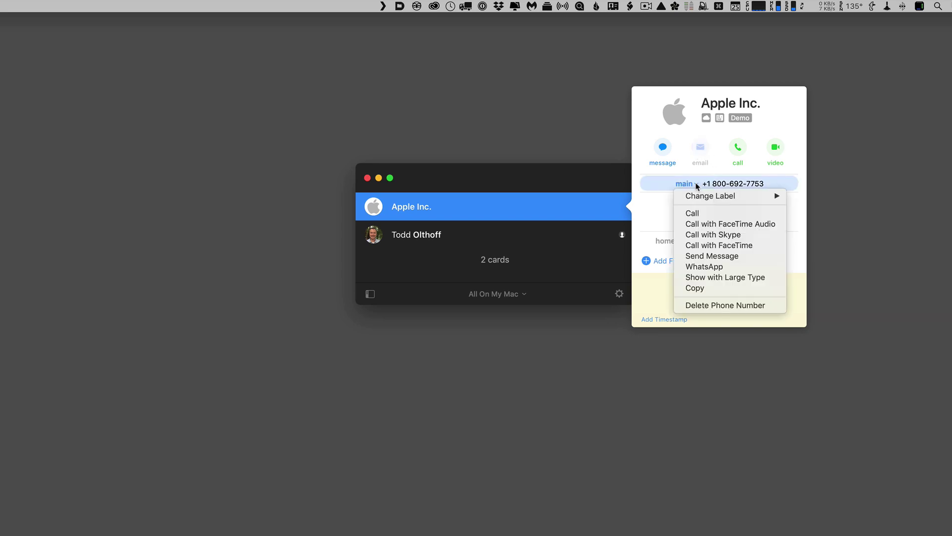
mouse_move(697, 200)
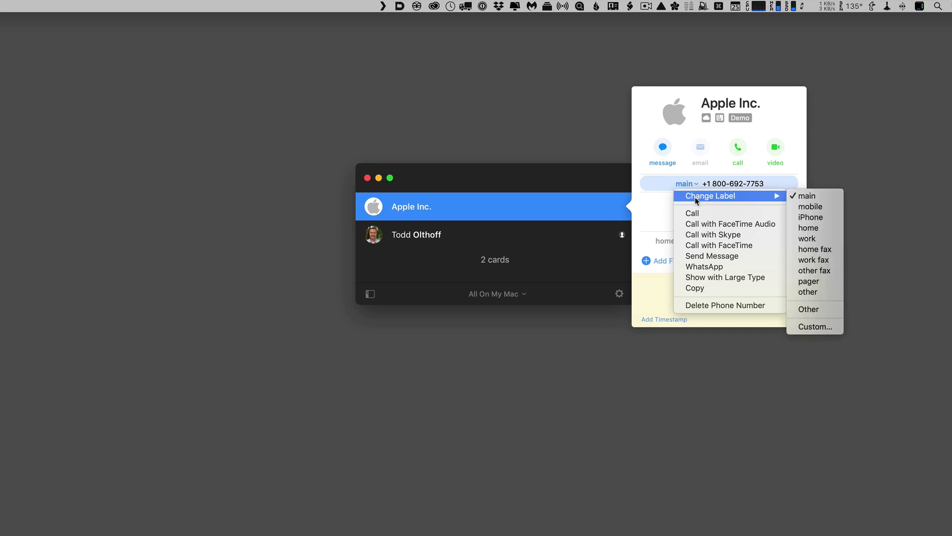
click(750, 279)
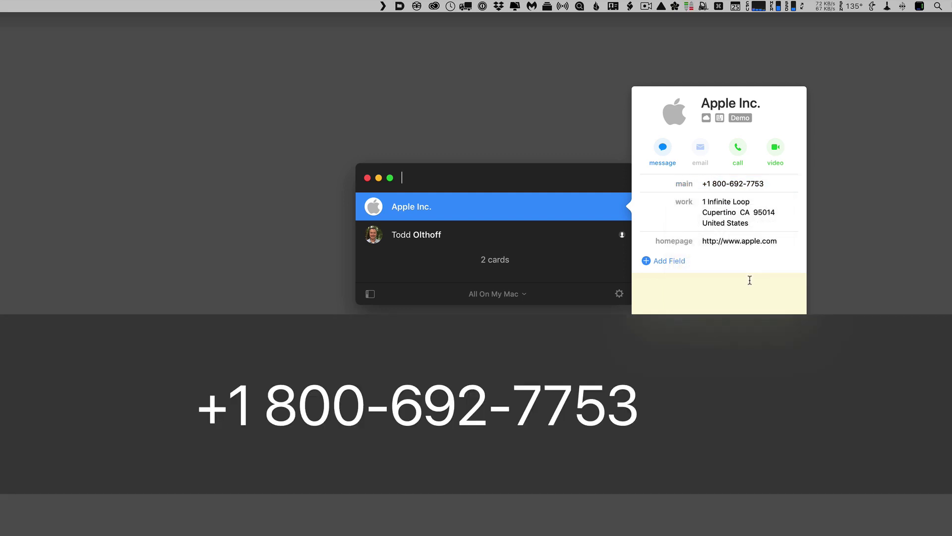
click(580, 177)
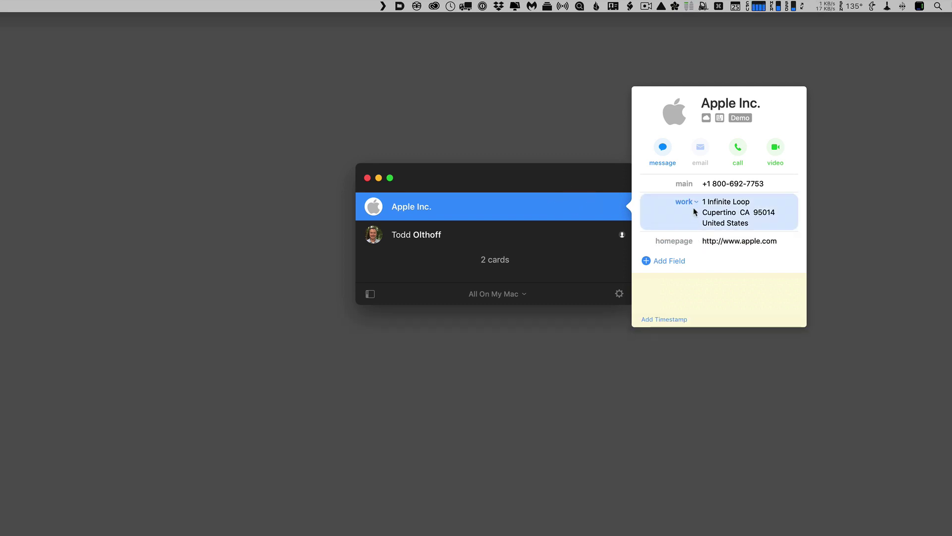
Bring up the action menu for Apple Inc.'s work address
click(692, 186)
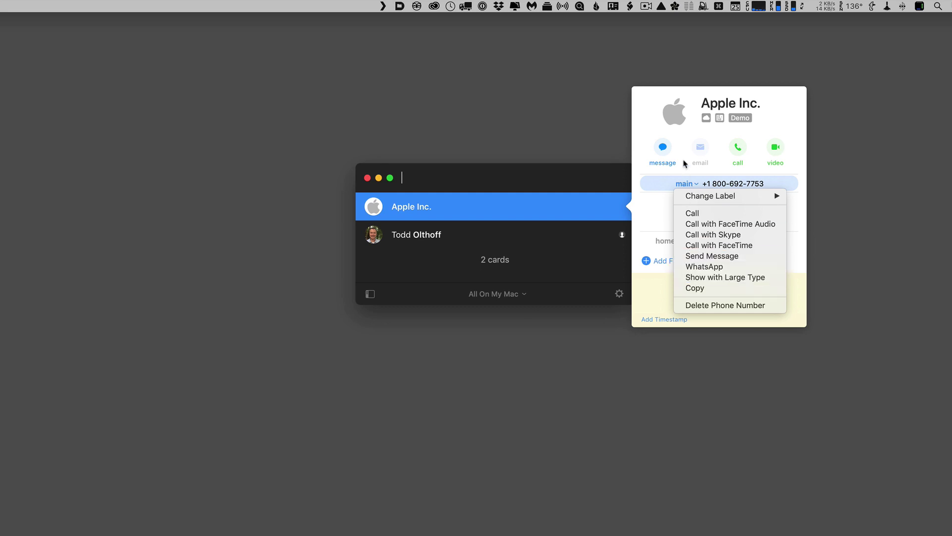
click(657, 191)
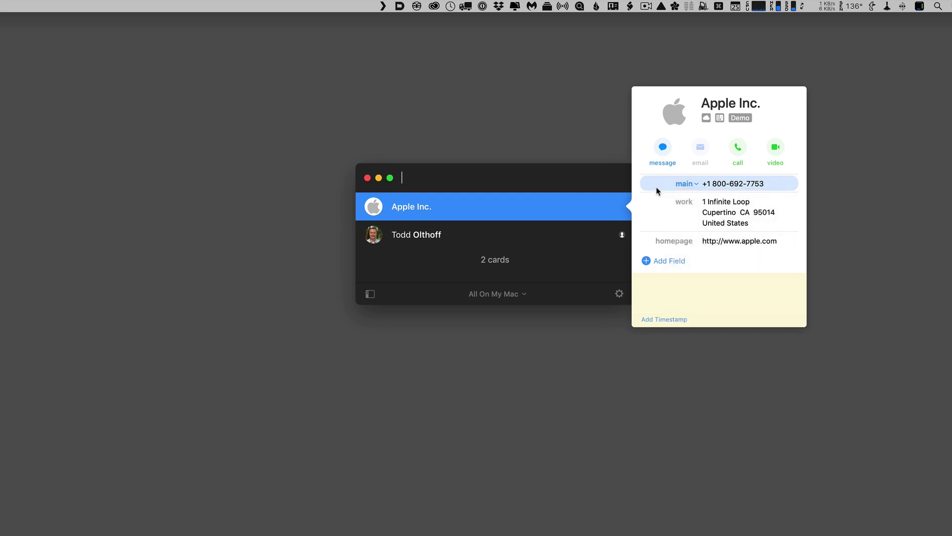
click(693, 203)
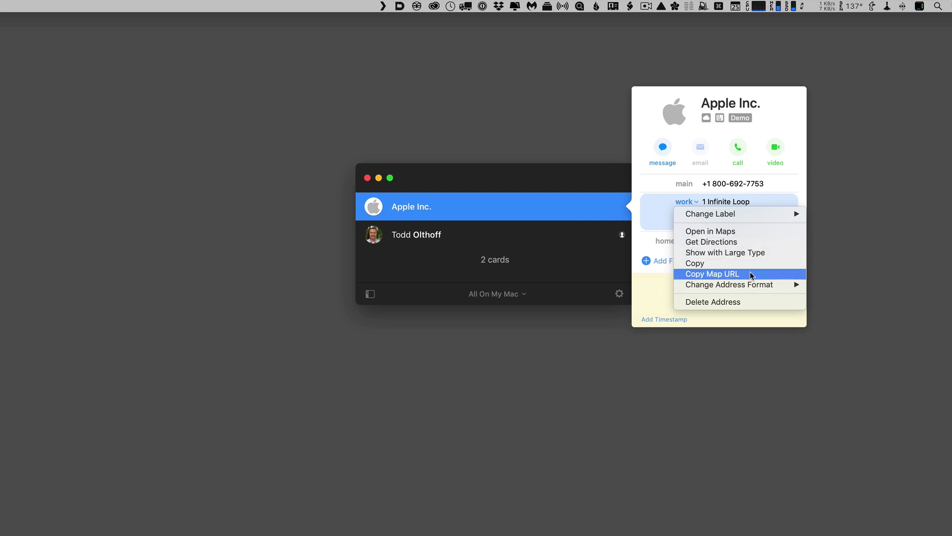
Look at the Change Address Format options, then dismiss the work address menu unchanged
mouse_move(756, 287)
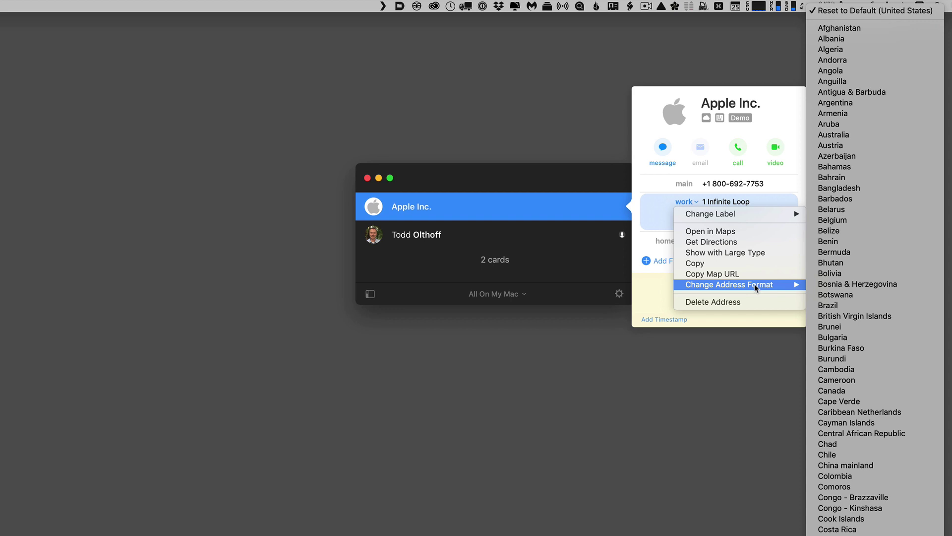
click(652, 202)
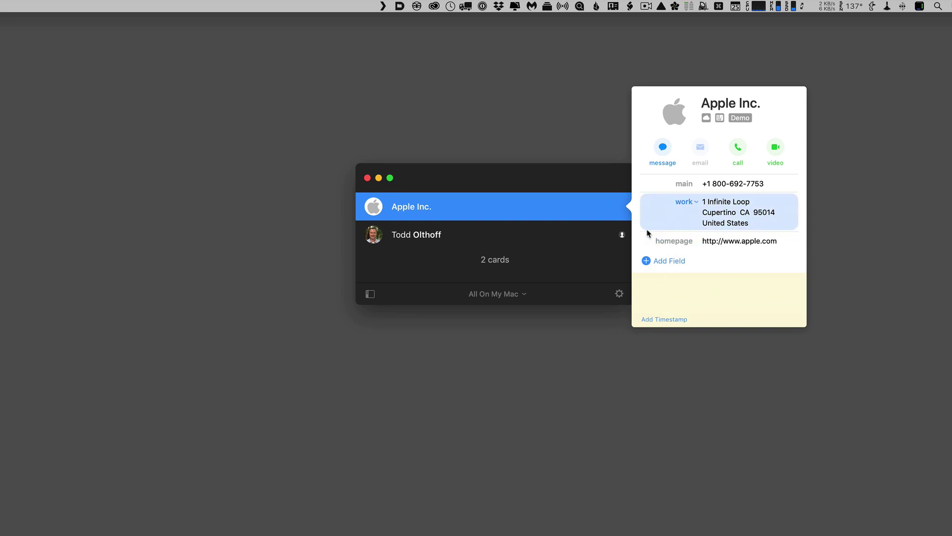
click(647, 261)
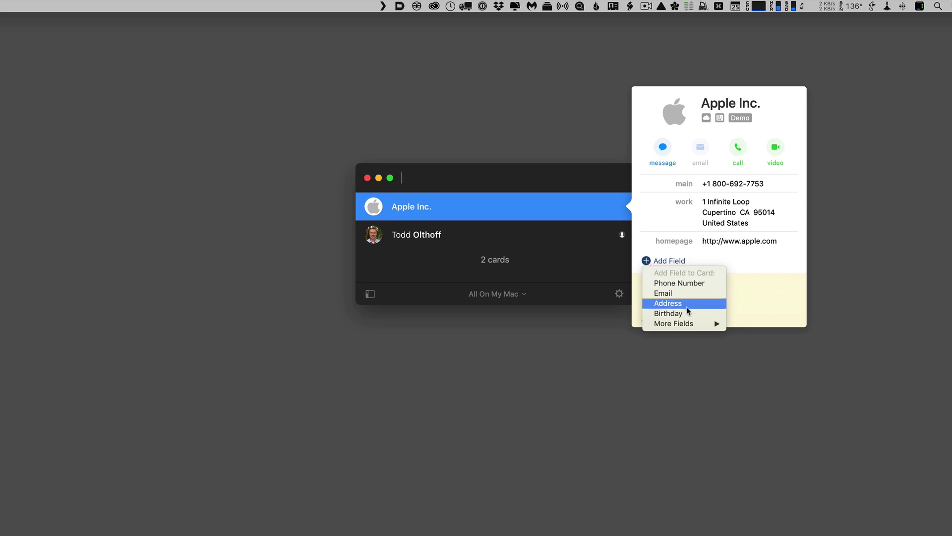
mouse_move(690, 325)
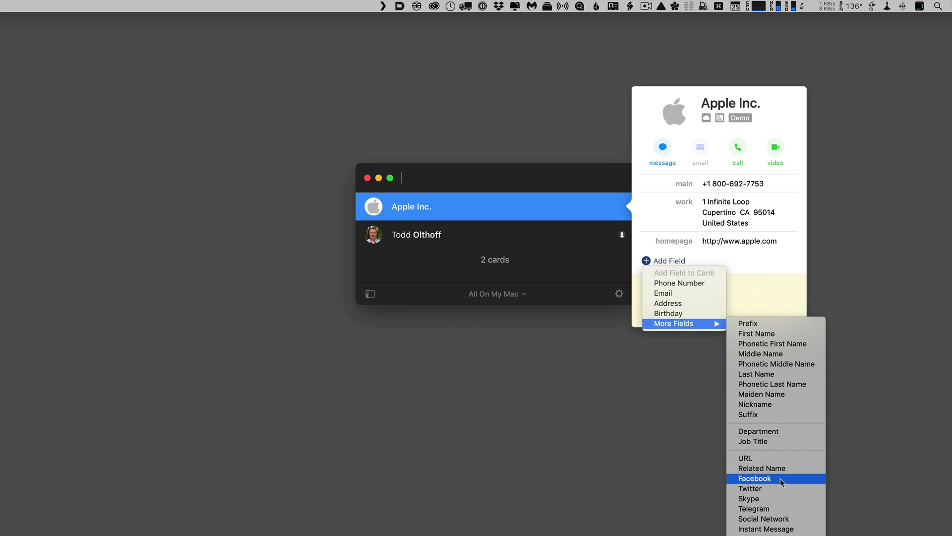
click(785, 521)
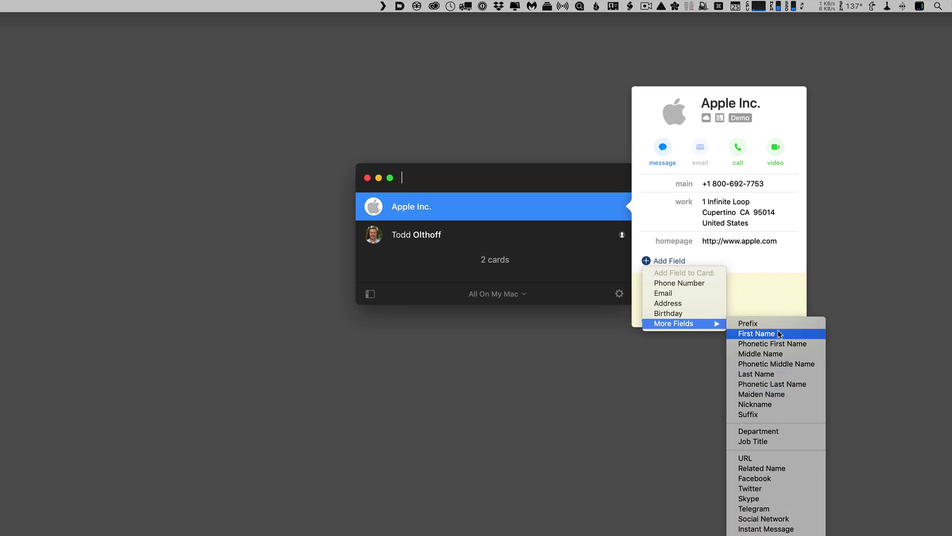
click(765, 301)
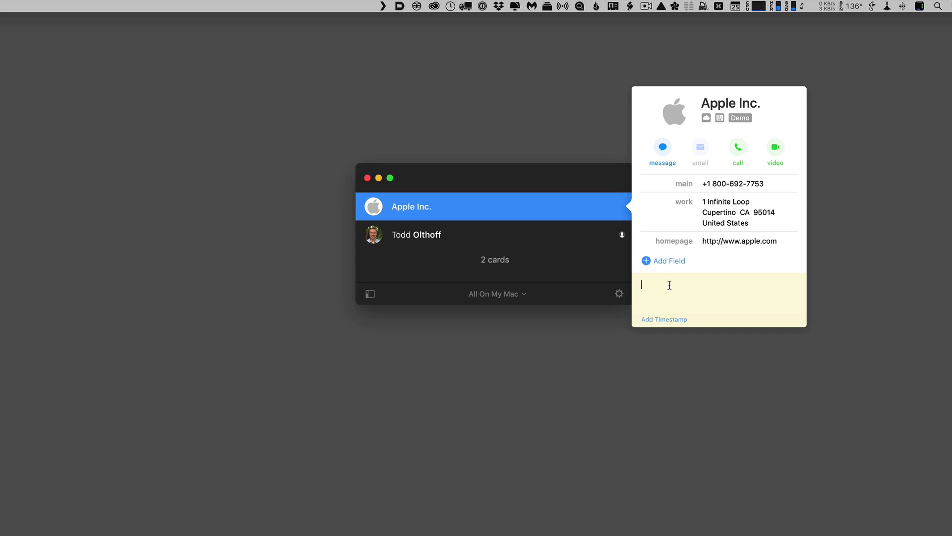
Stamp a timestamp into the notes, delete it again, and close the Apple Inc. card
click(661, 320)
drag(704, 284, 633, 282)
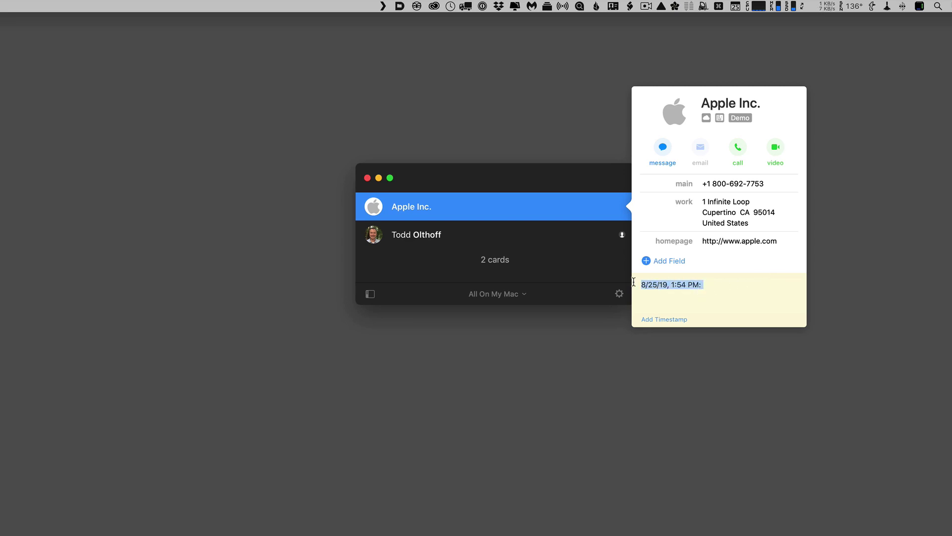
key(BackSpace)
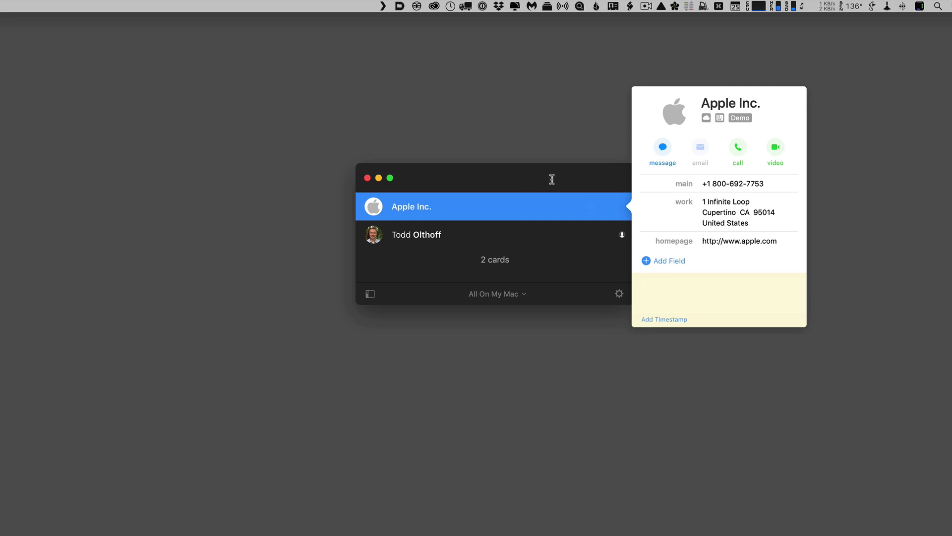
click(538, 266)
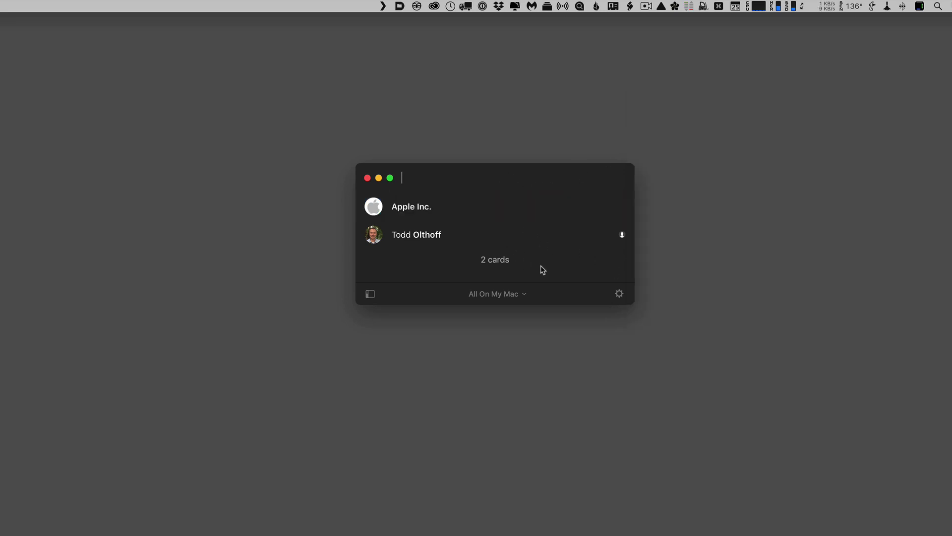
Reopen the Apple Inc. card and display the gear menu's View submenu
click(618, 295)
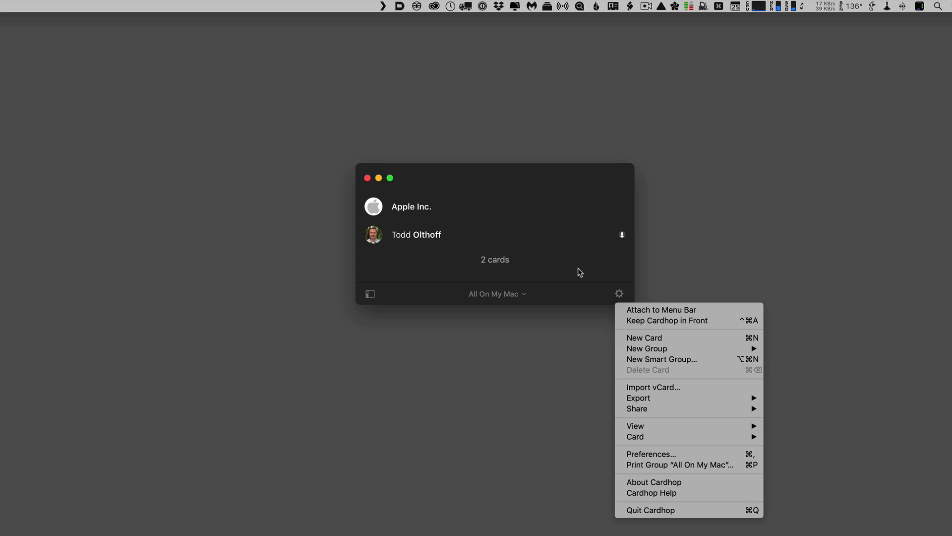
click(516, 213)
click(464, 208)
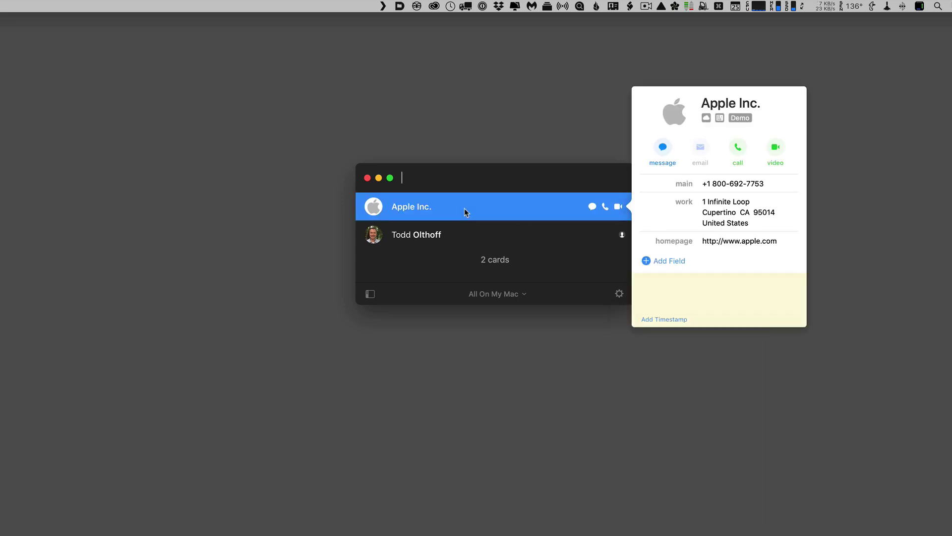
click(619, 294)
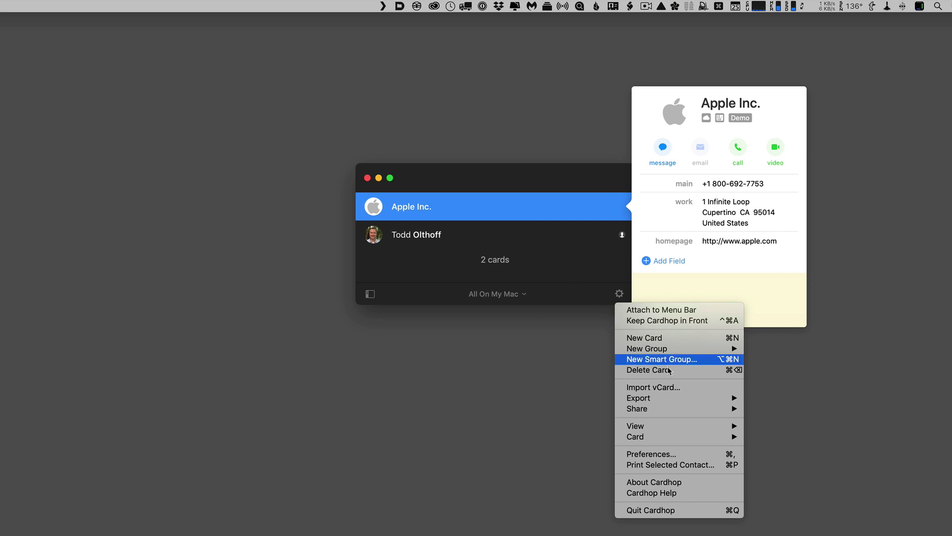
mouse_move(672, 350)
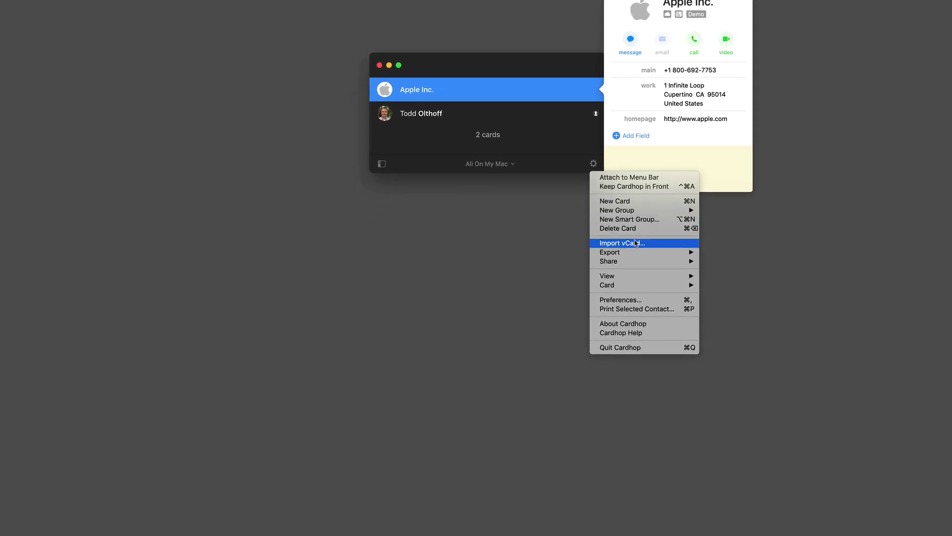
mouse_move(632, 253)
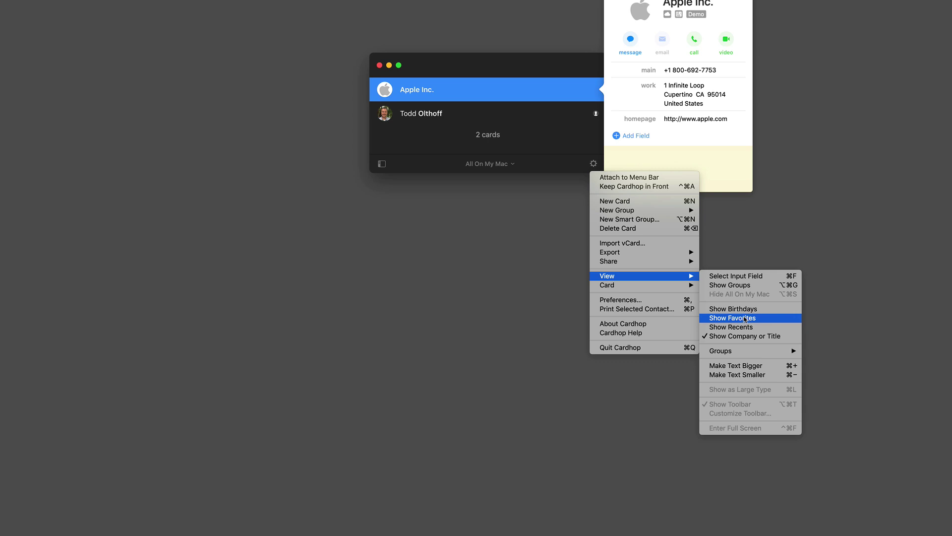
Turn on Show Favorites from the View submenu, then view the gear menu's Card submenu
click(749, 318)
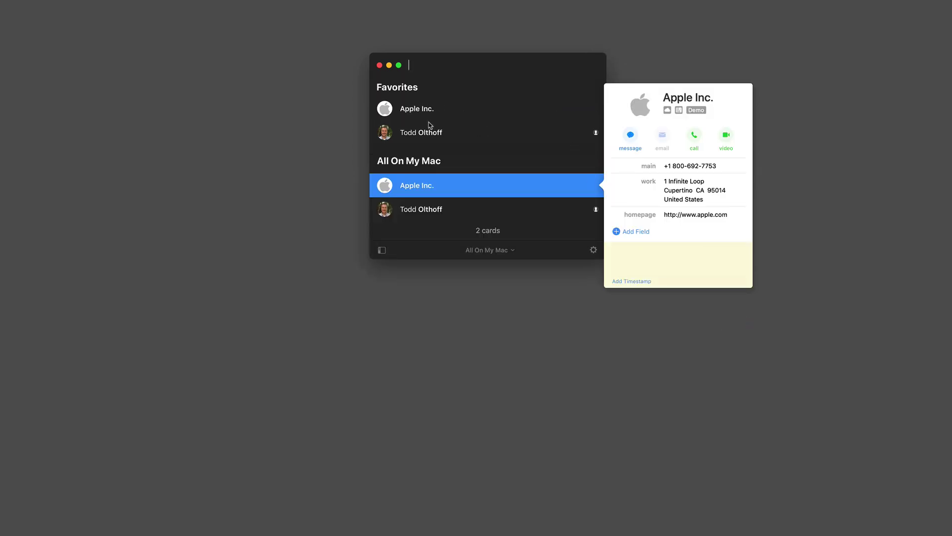
mouse_move(429, 106)
click(594, 251)
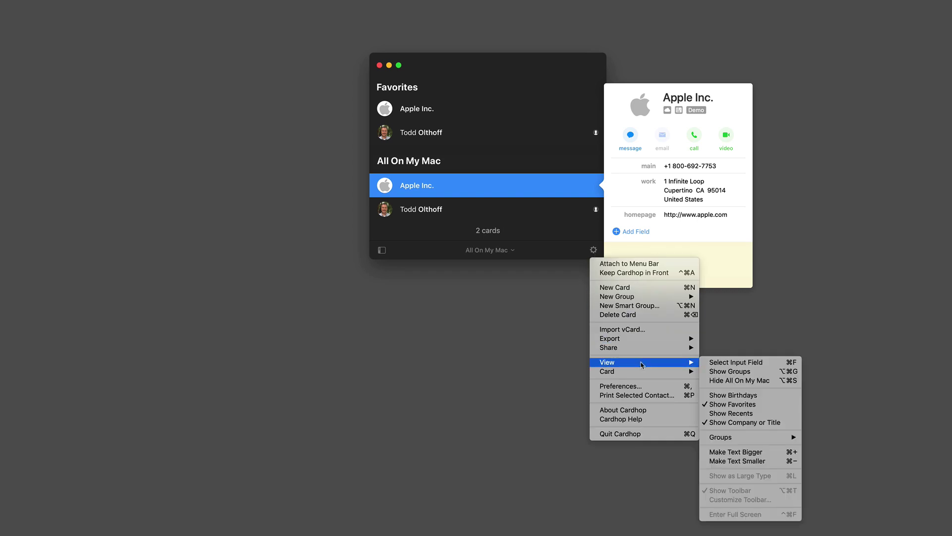
mouse_move(645, 373)
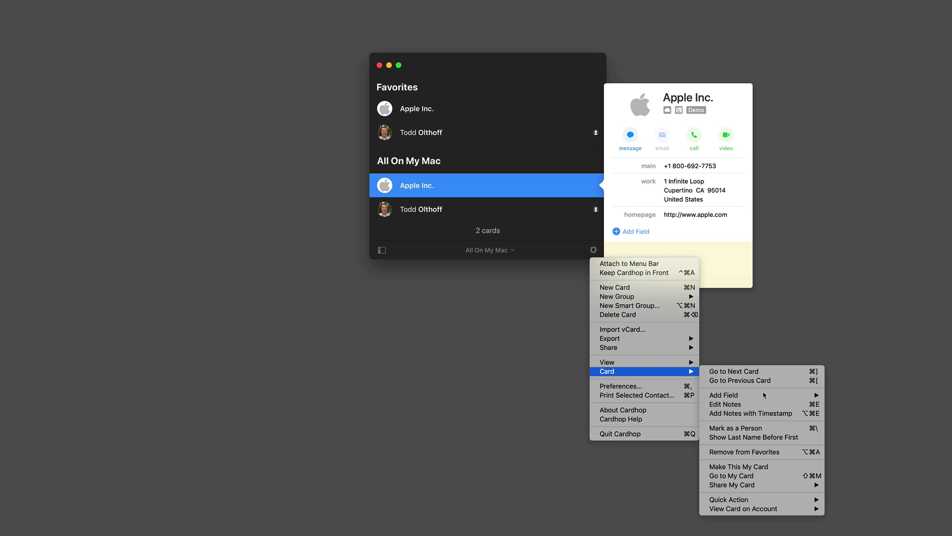
Choose Print Selected Contact… to open the Print dialog for Apple Inc
mouse_move(766, 399)
mouse_move(747, 485)
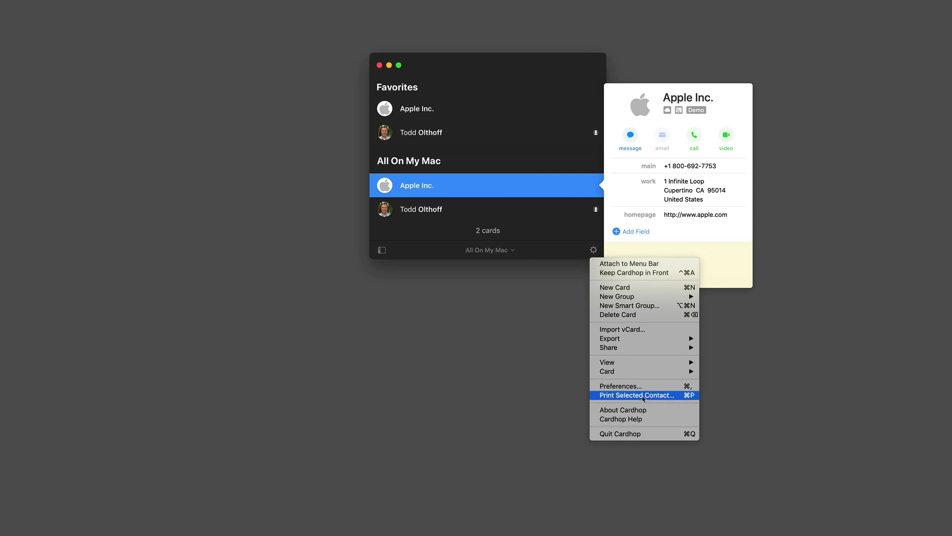
click(643, 397)
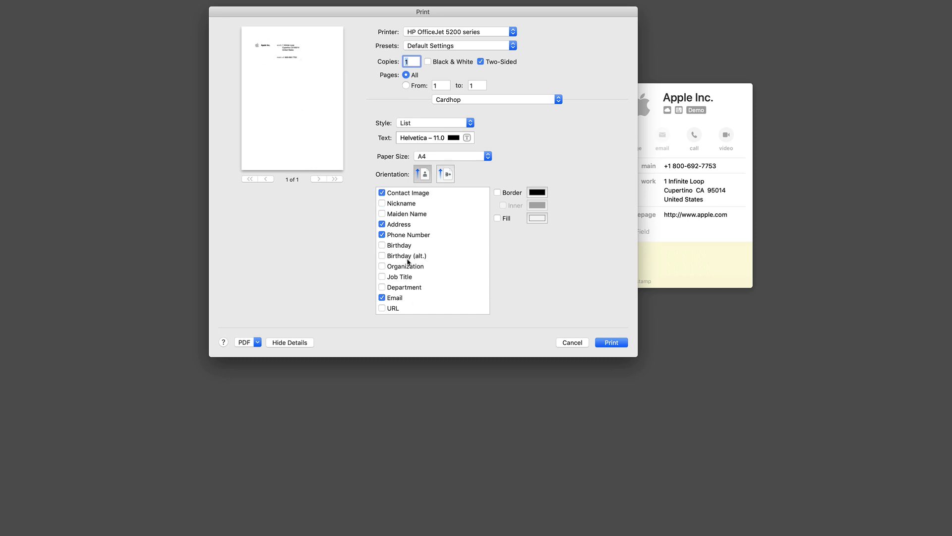
Cancel the Print dialog without printing, returning to the contact list
scroll(409, 262, down, 5)
scroll(410, 262, up, 5)
click(571, 342)
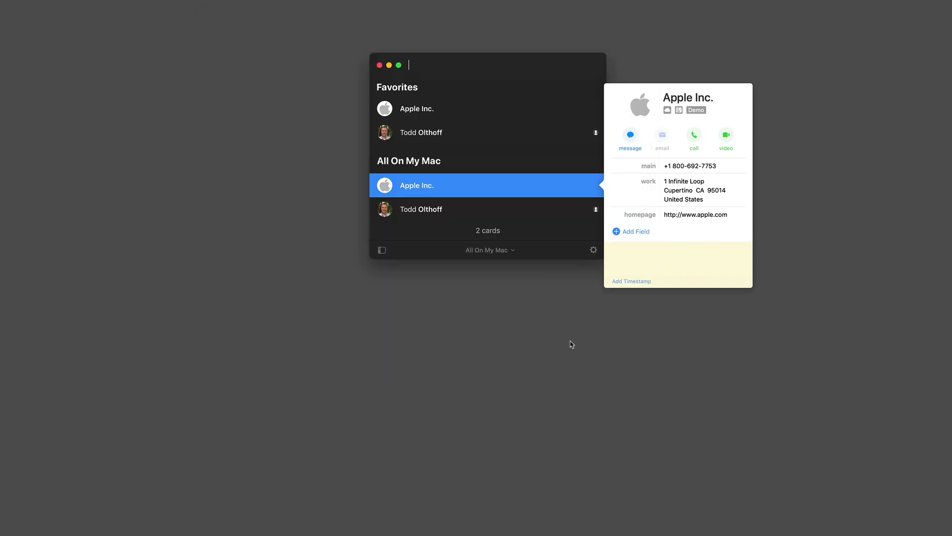
click(593, 251)
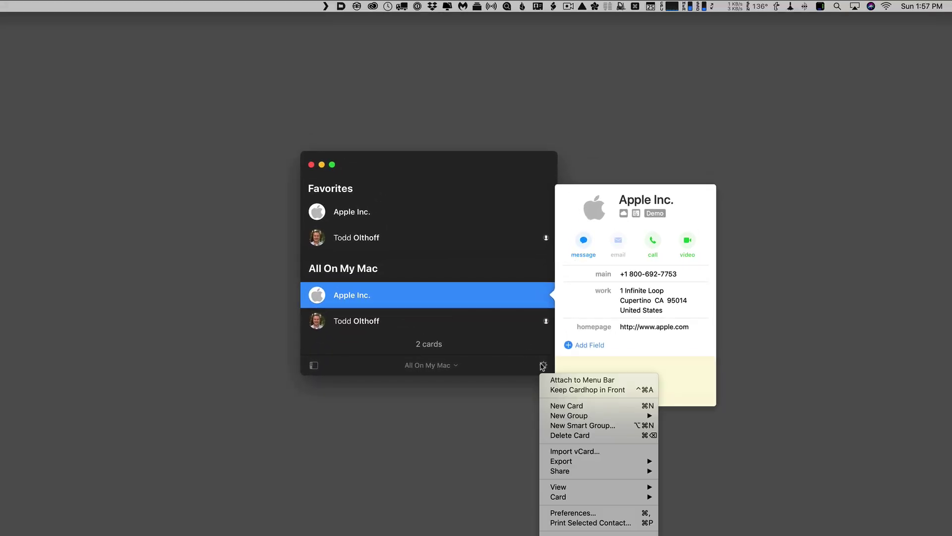
Open the General preferences from the gear menu and drag the window right and down over the contact list
click(585, 513)
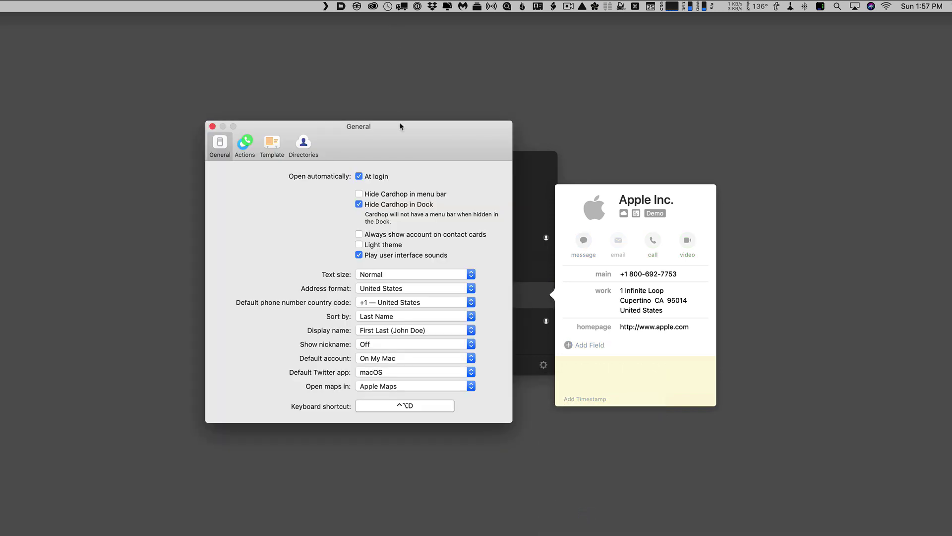
drag(400, 124, 474, 144)
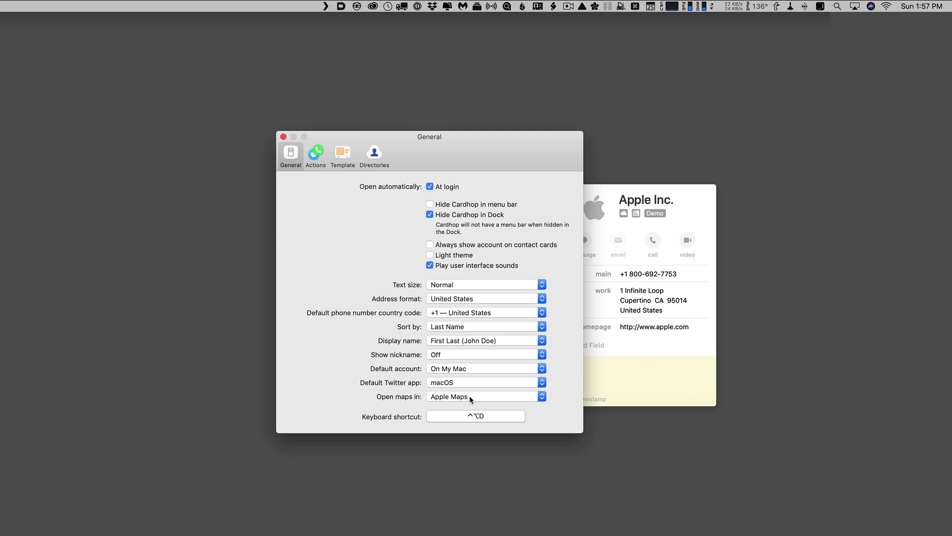
Review the Actions pane, keeping Call Using on macOS Continuity or Wi-Fi, then view Template
click(314, 156)
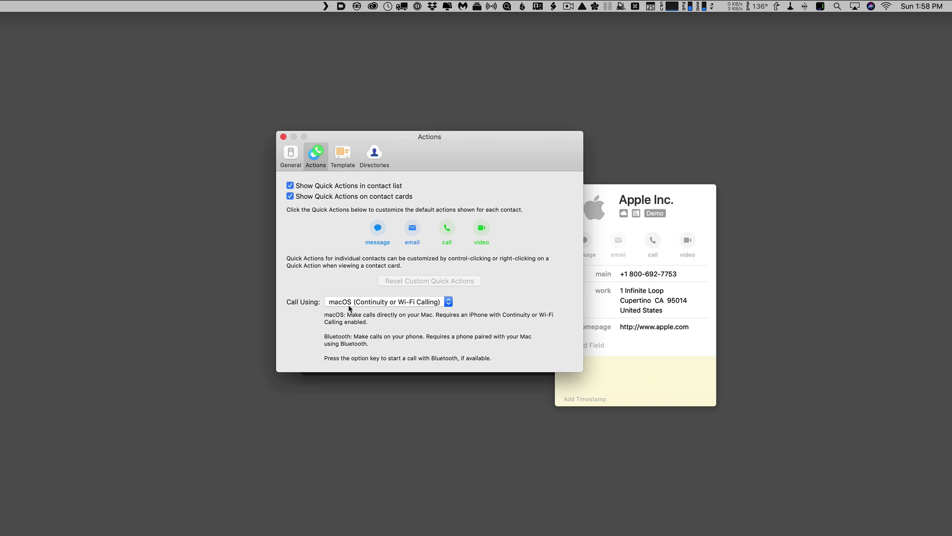
click(449, 303)
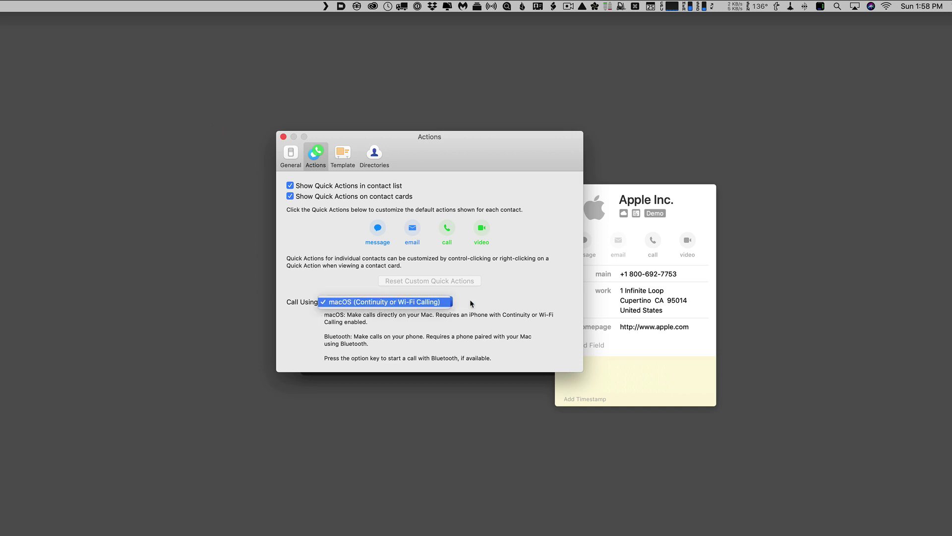
click(470, 301)
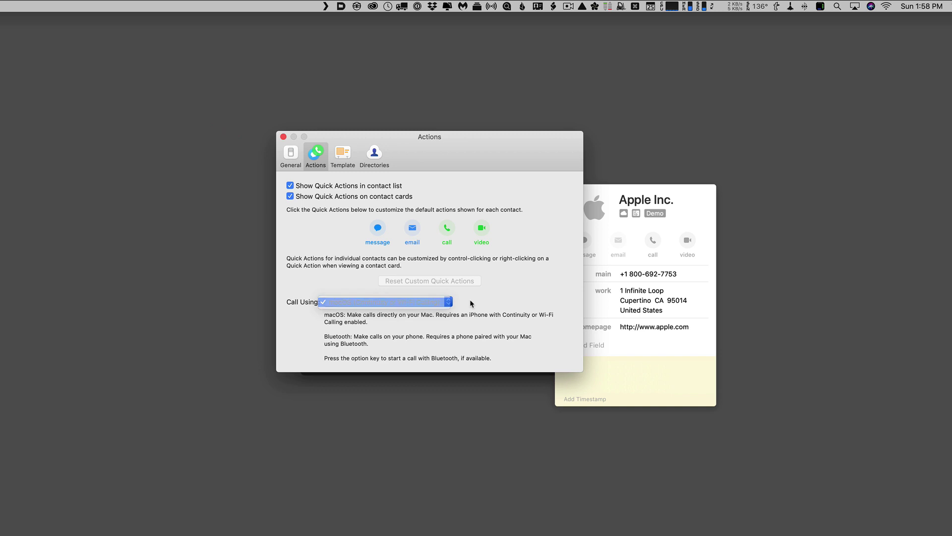
click(347, 157)
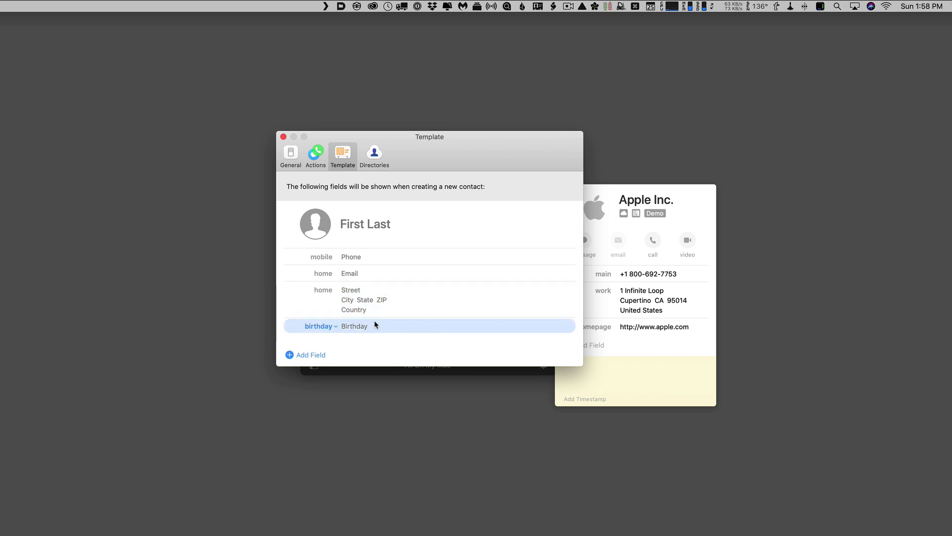
Leave the mobile phone field unchanged and add a Twitter field through Add Field > More Fields
click(336, 257)
mouse_move(337, 269)
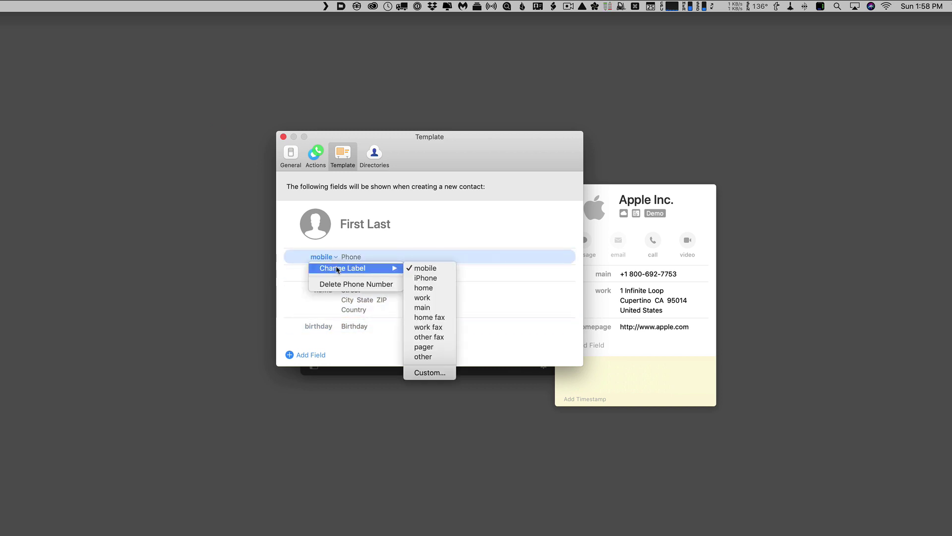
click(352, 242)
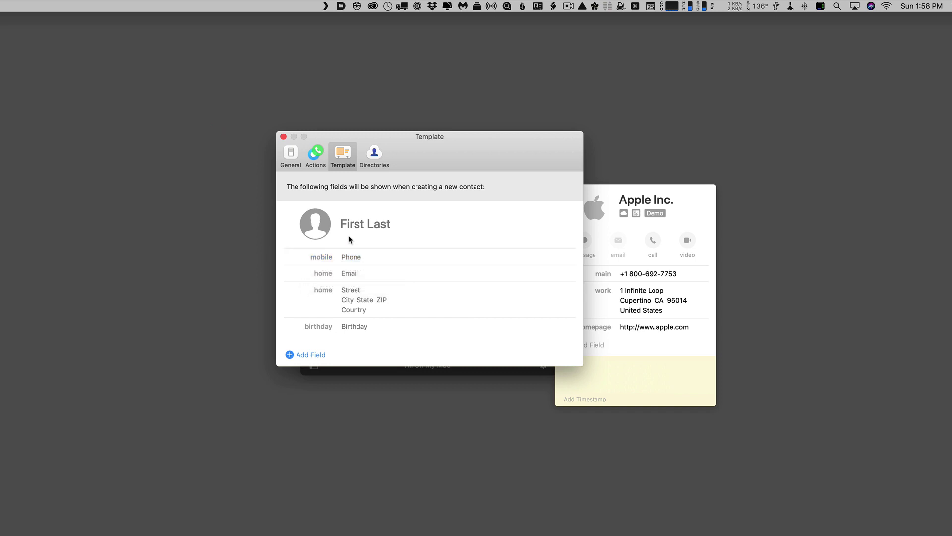
click(290, 355)
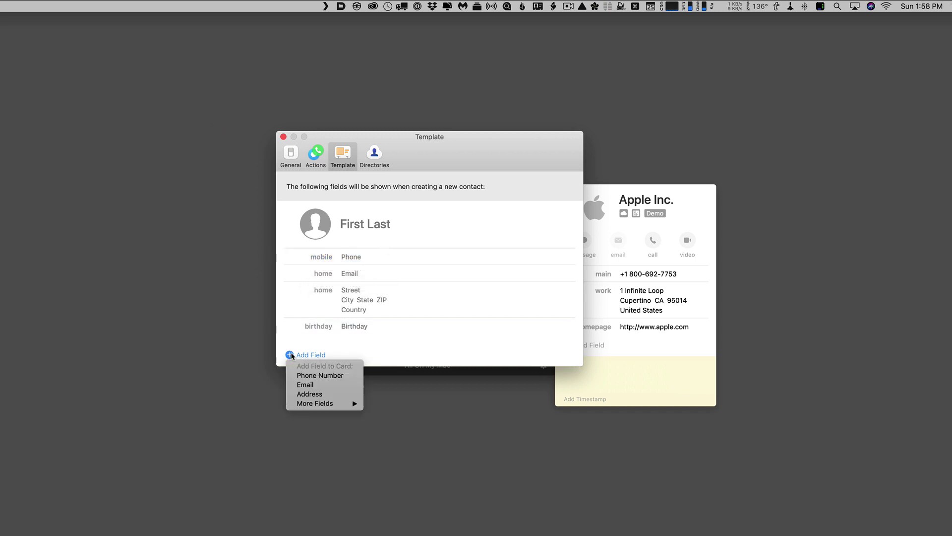
mouse_move(314, 405)
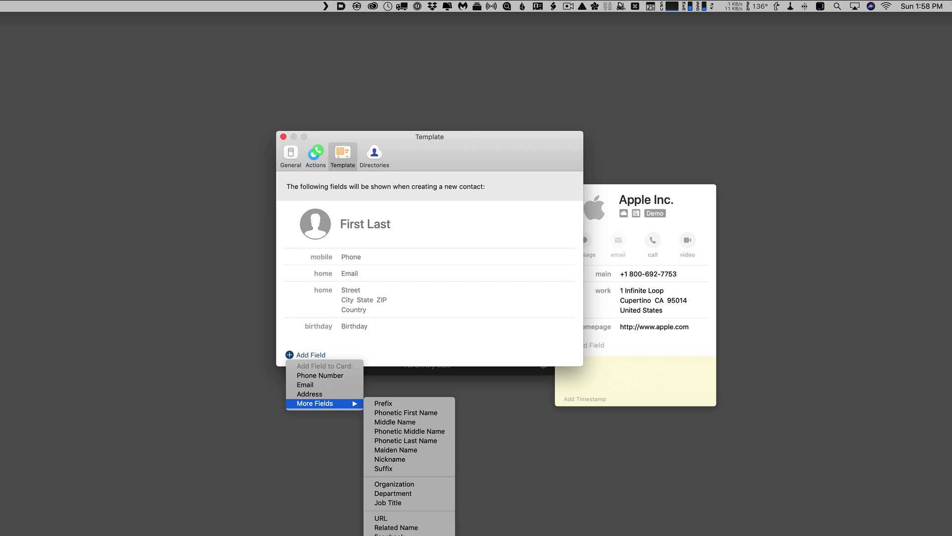
click(396, 533)
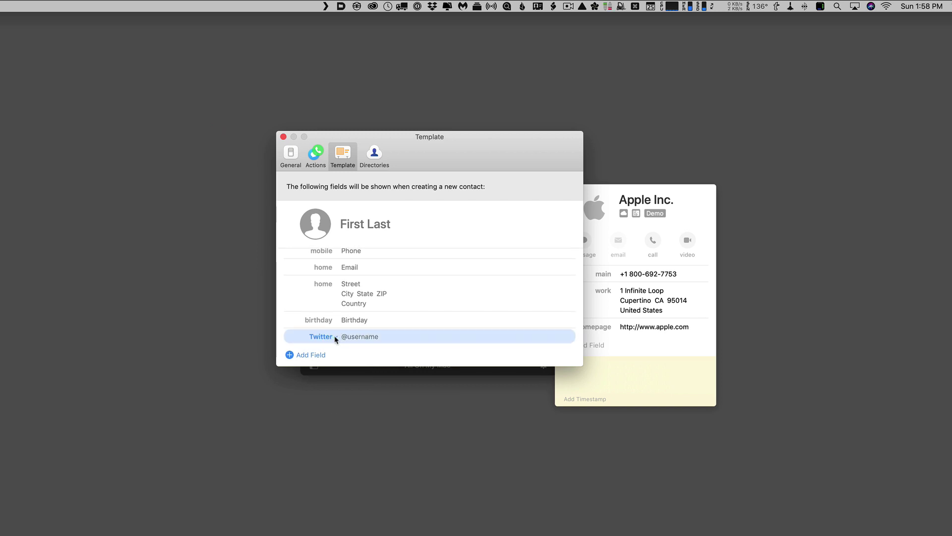
Switch to the Directories preferences pane
click(372, 162)
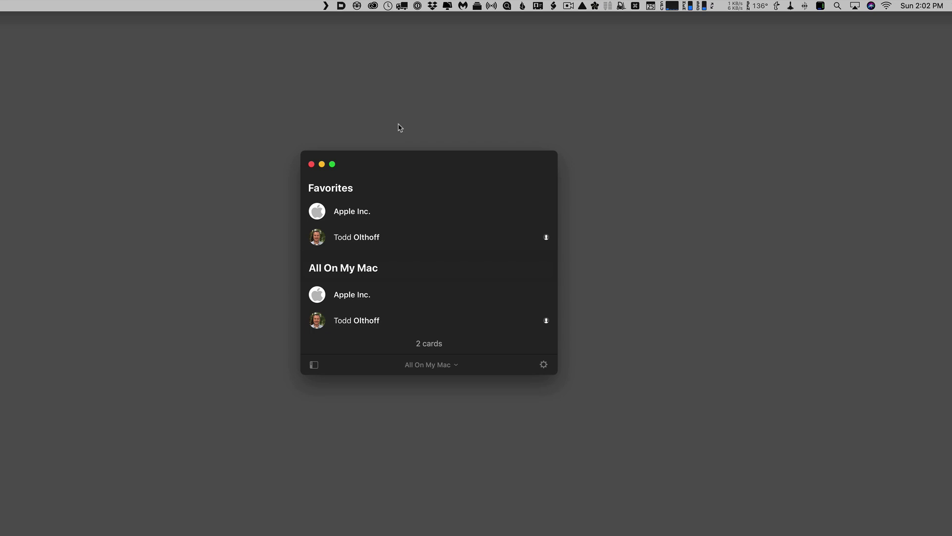
text(apple)
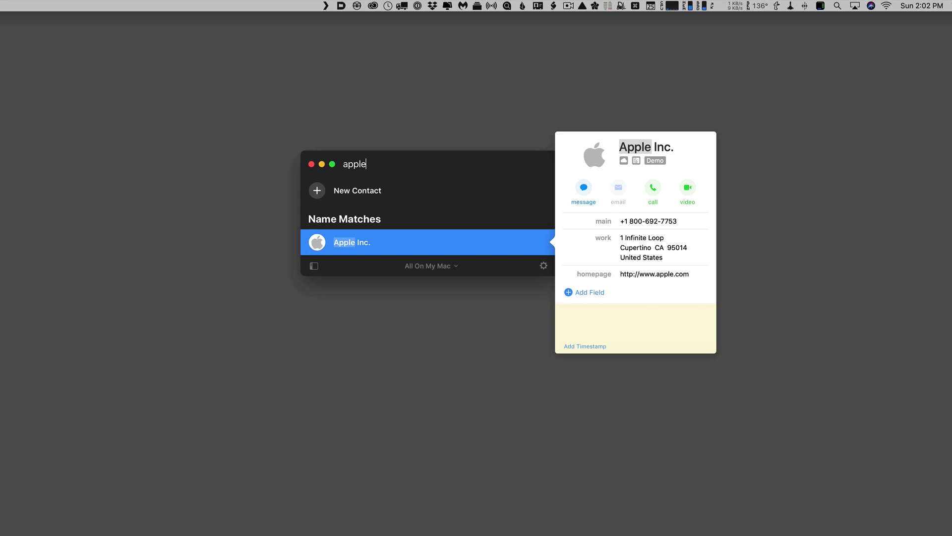
key(BackSpace)
key(BackSpace)
key(BackSpace)
key(BackSpace)
key(BackSpace)
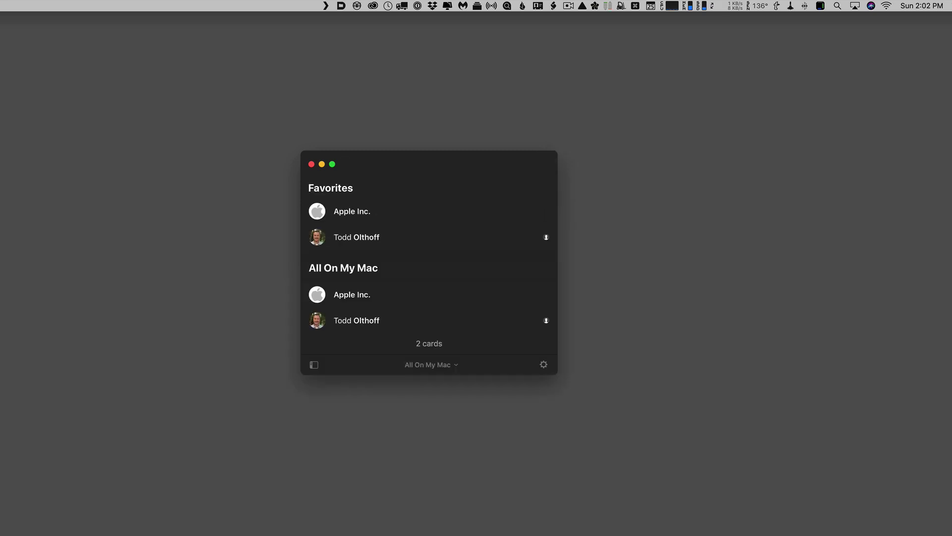
Enter the contact's name, mobile number, home street address and Twitter handle in one line and save it
text(John)
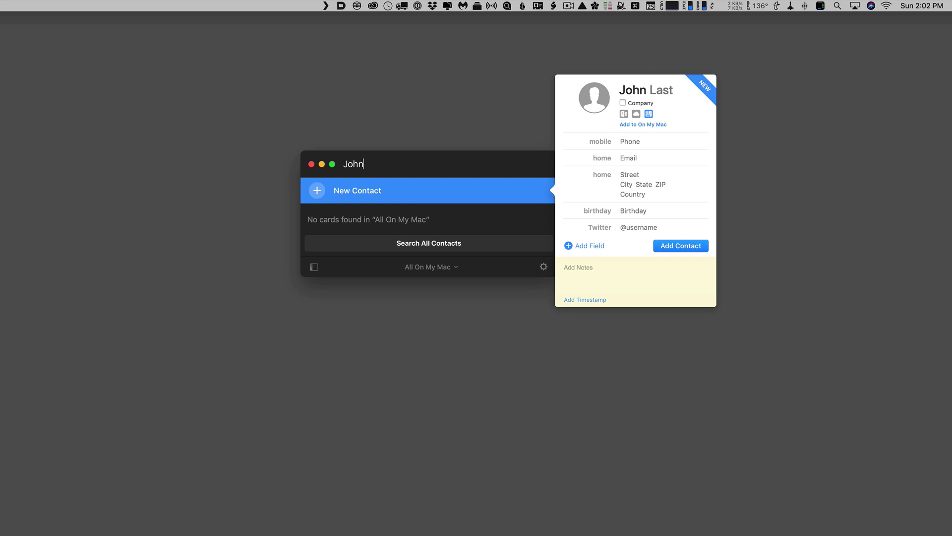
text(Doe 999-)
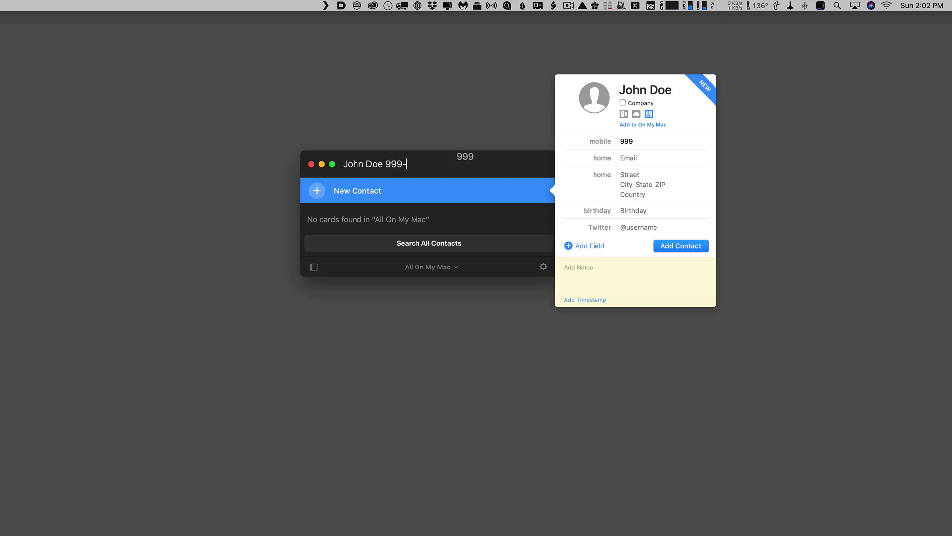
text(888-8888)
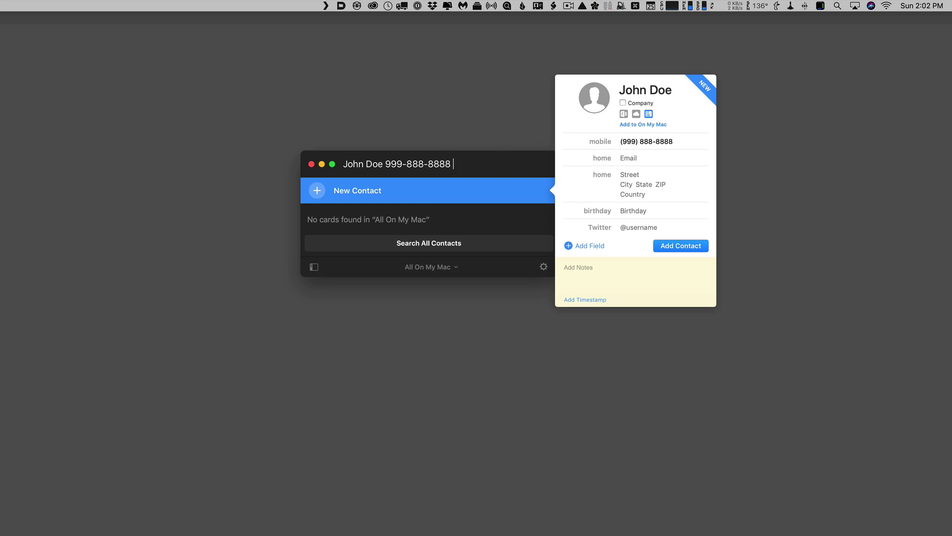
text( 21)
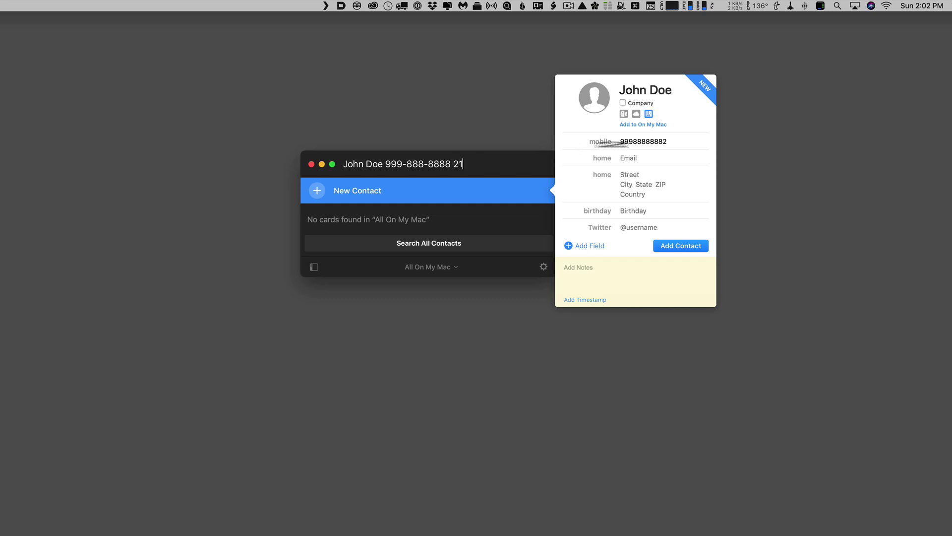
text(2 black st)
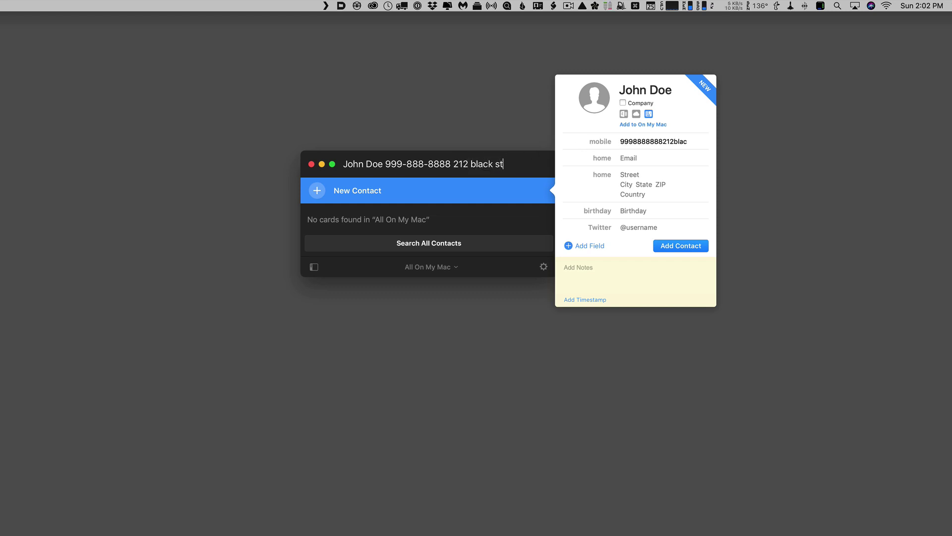
text(reet)
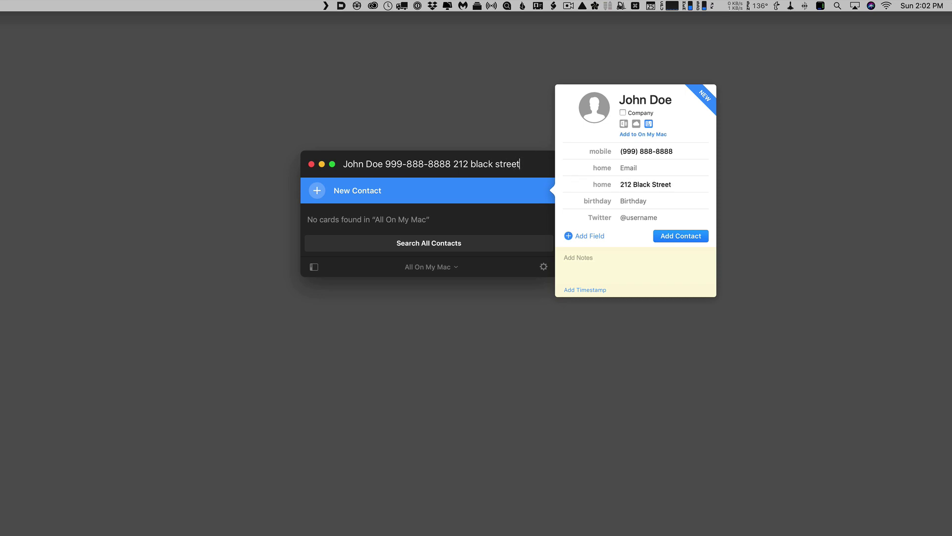
text( @smith)
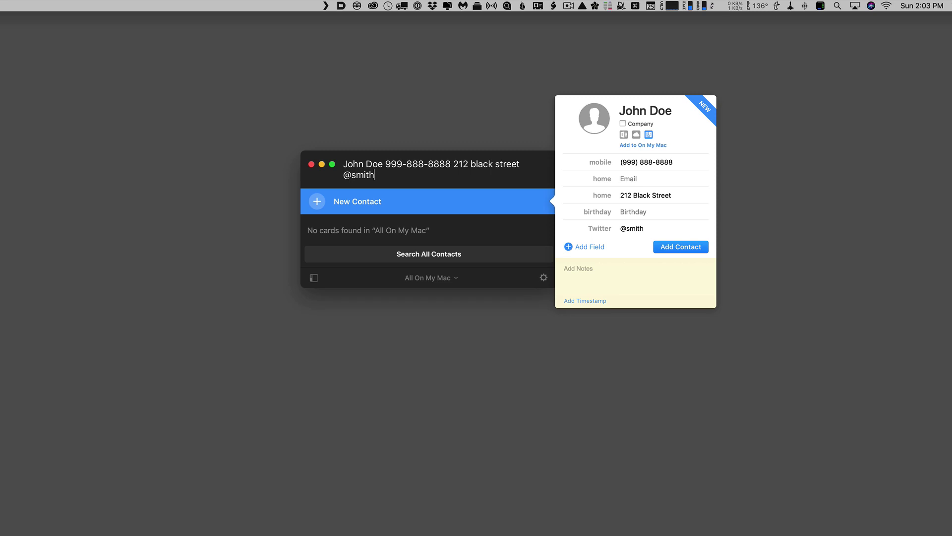
key(Return)
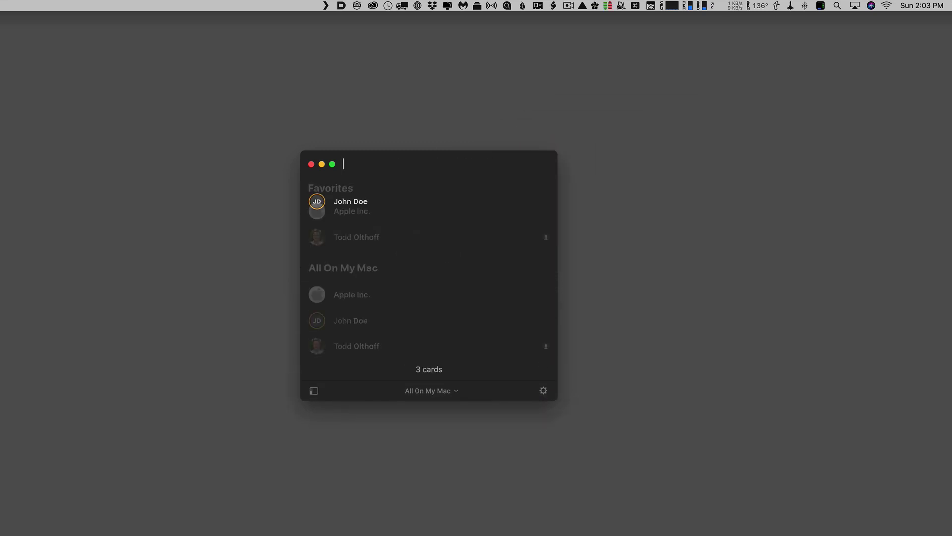
mouse_move(352, 322)
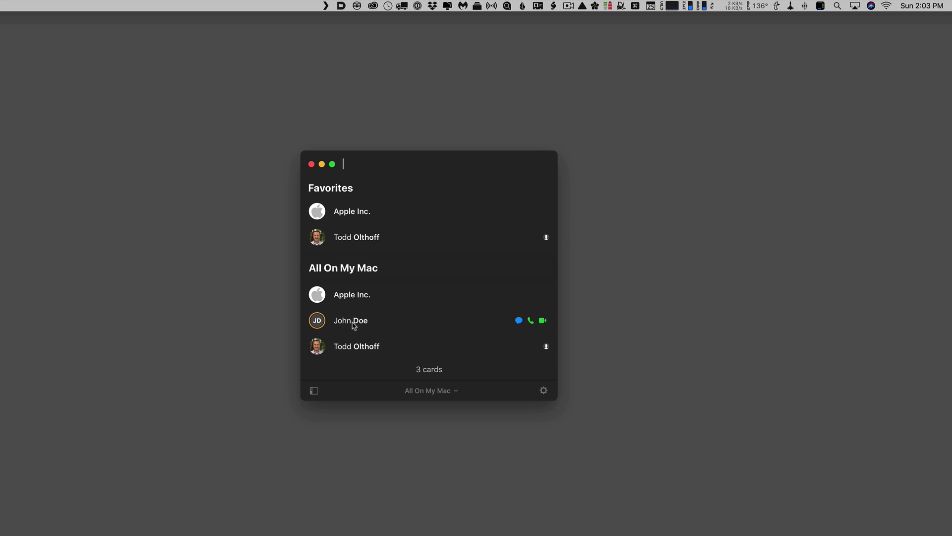
text(call todd)
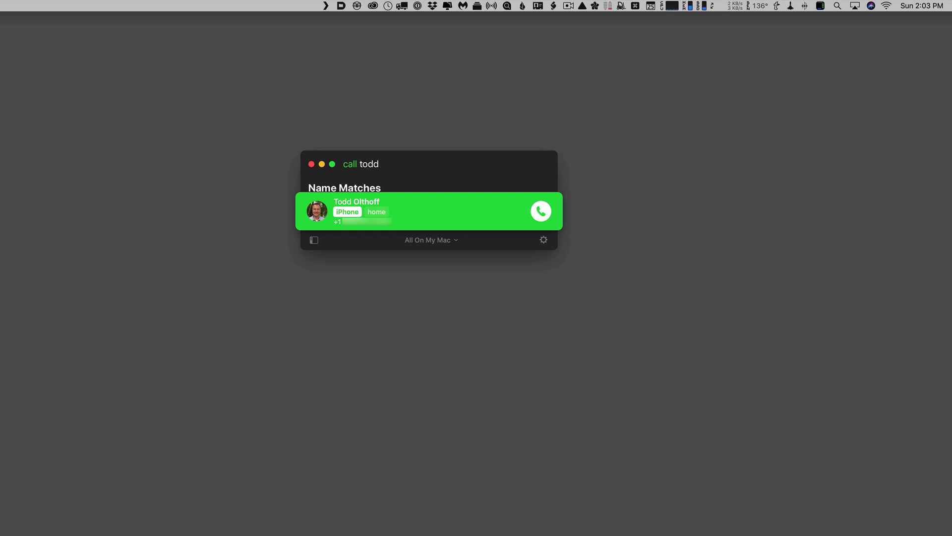
key(BackSpace)
key(BackSpace)
key(BackSpace)
key(BackSpace)
key(BackSpace)
key(BackSpace)
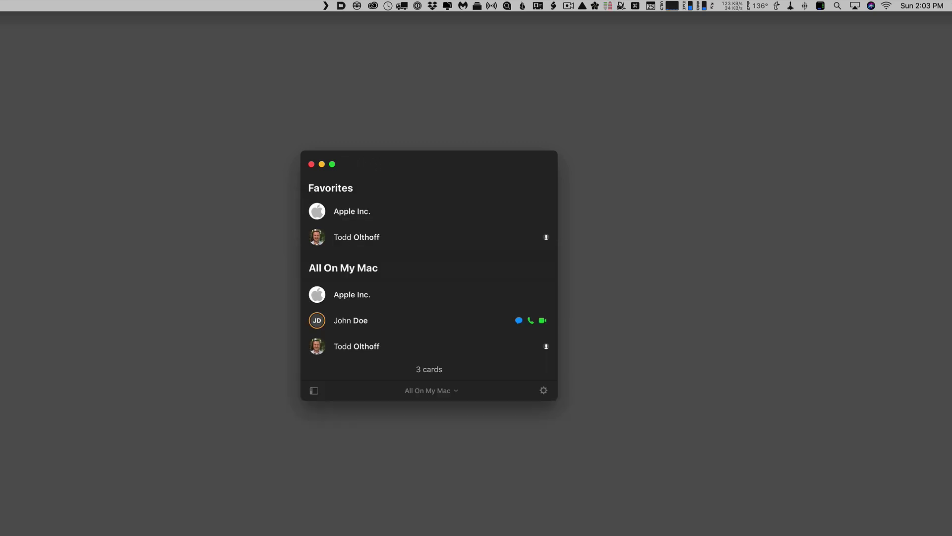
Try 'email apple', then an email command with a contact's name, and erase the name
text(email apple)
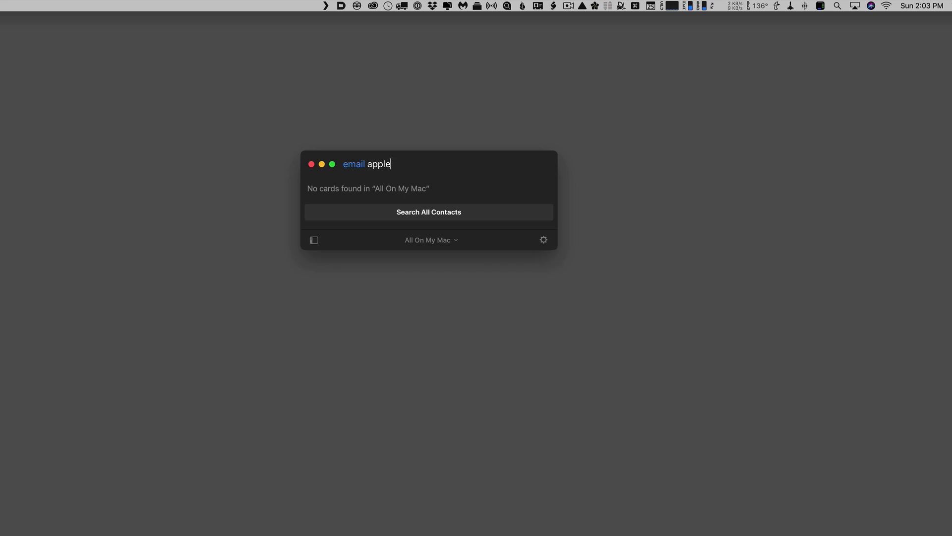
key(BackSpace)
key(BackSpace)
key(BackSpace)
key(BackSpace)
key(BackSpace)
key(BackSpace)
key(BackSpace)
key(BackSpace)
key(BackSpace)
key(BackSpace)
key(BackSpace)
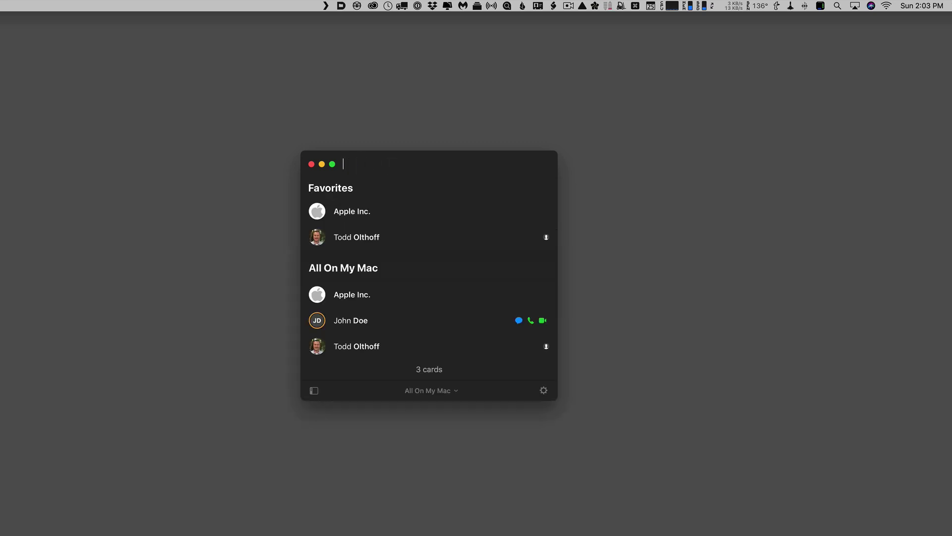
text(email to)
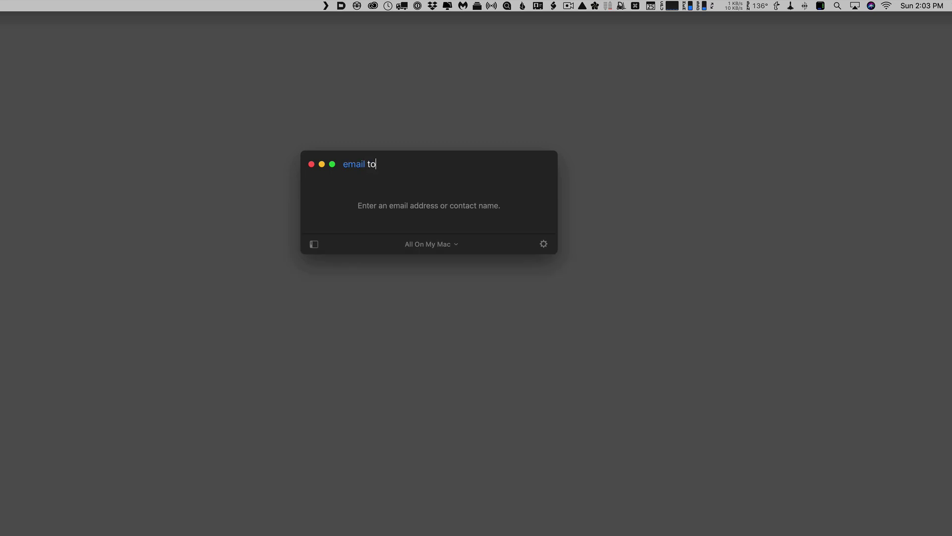
text(dd)
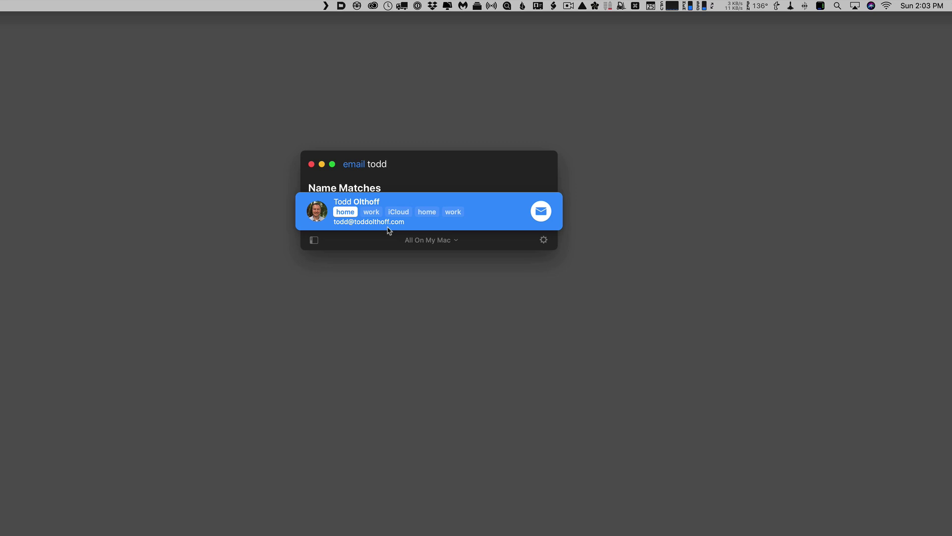
key(BackSpace)
key(BackSpace)
key(BackSpace)
key(BackSpace)
key(BackSpace)
key(BackSpace)
key(BackSpace)
key(BackSpace)
key(BackSpace)
key(BackSpace)
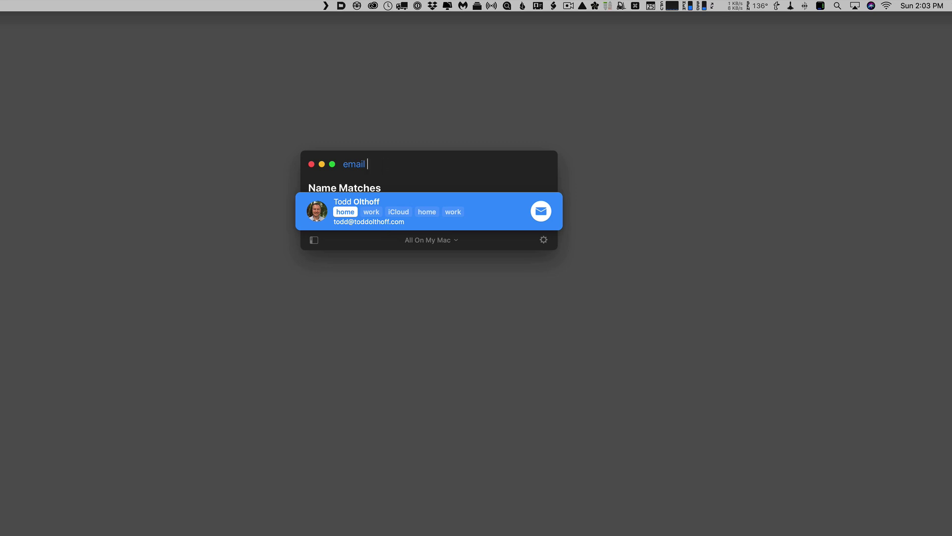